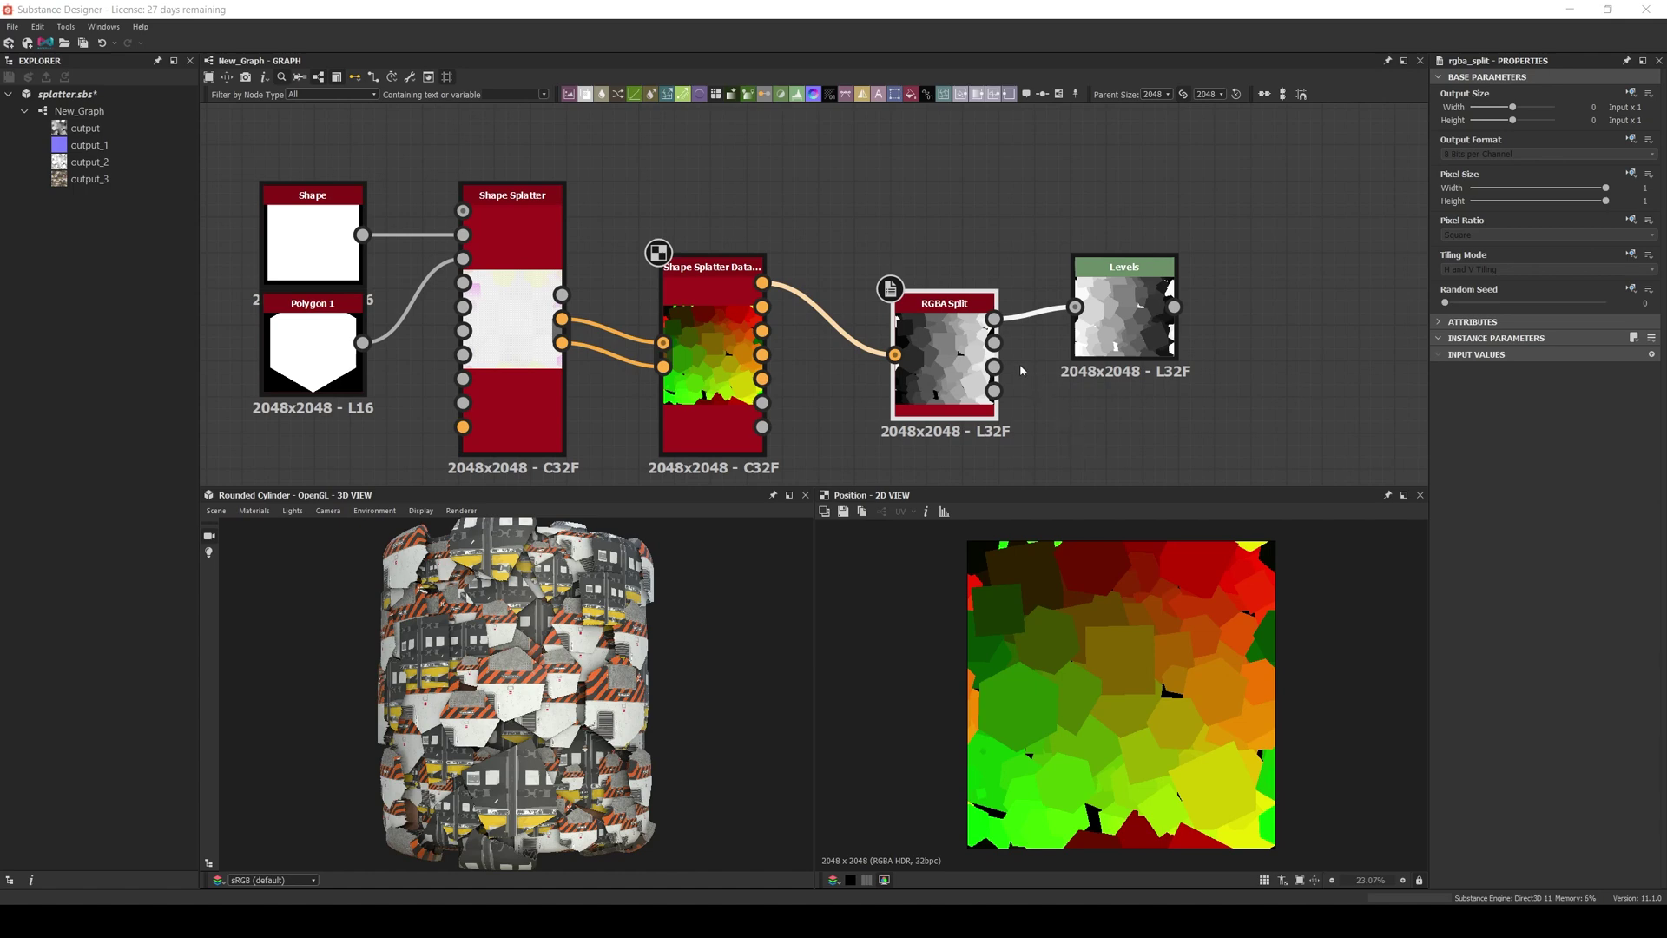
- Preview the position data's red and green channels, then adjust the Levels range on its histogram
left_click(994, 321)
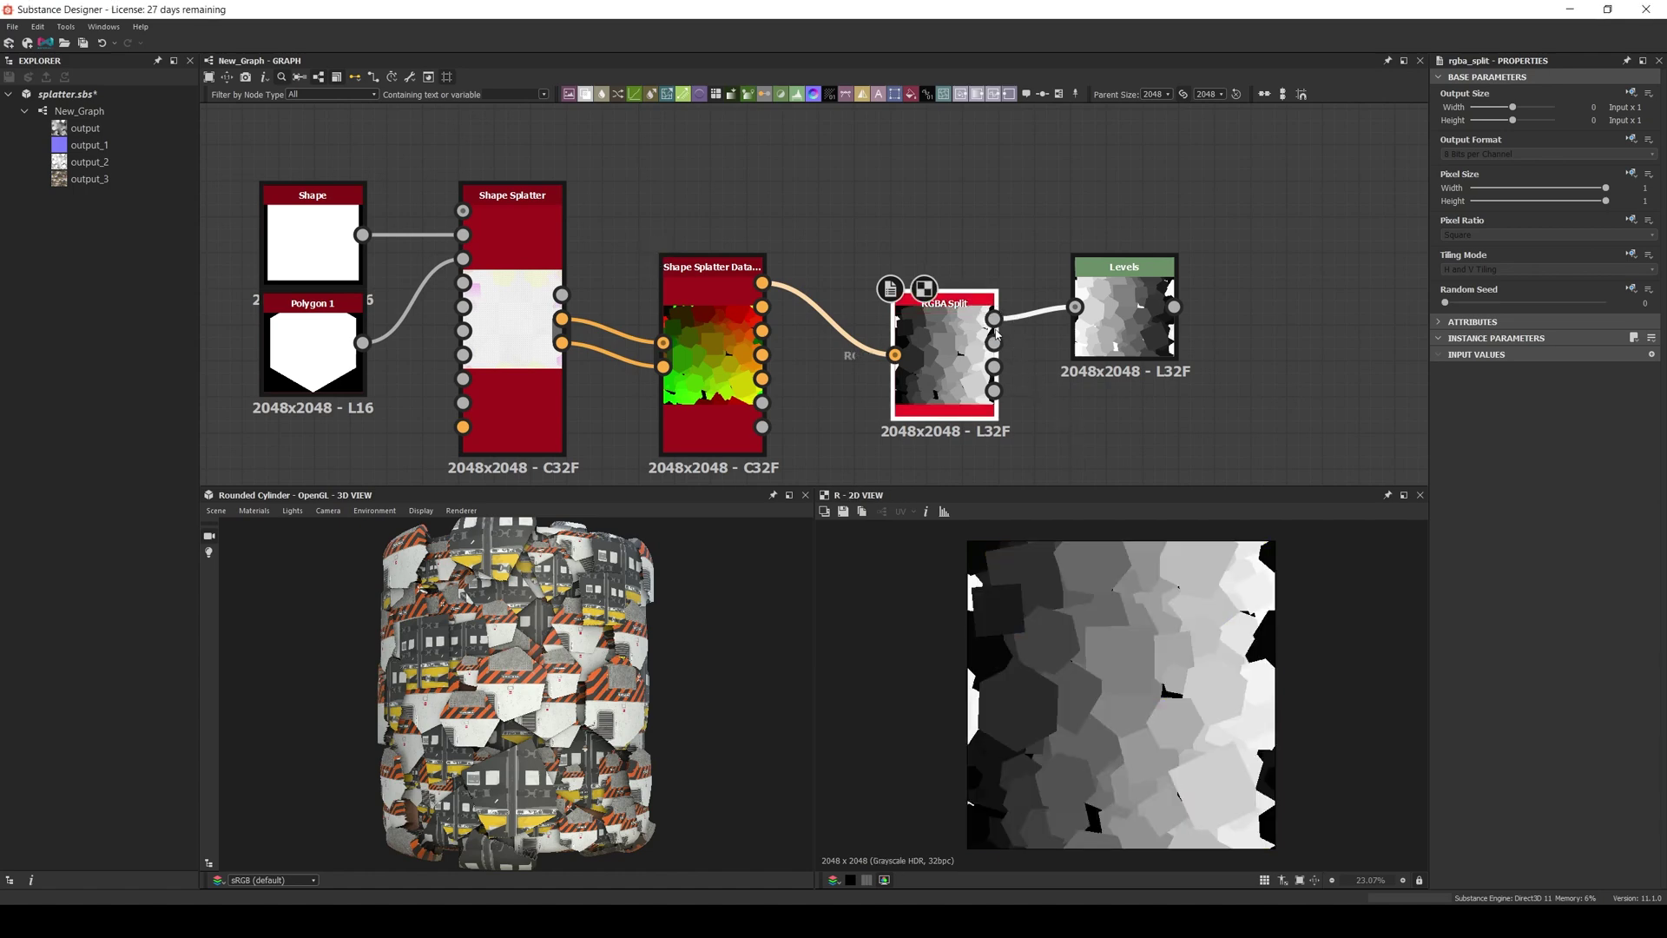
left_click(994, 343)
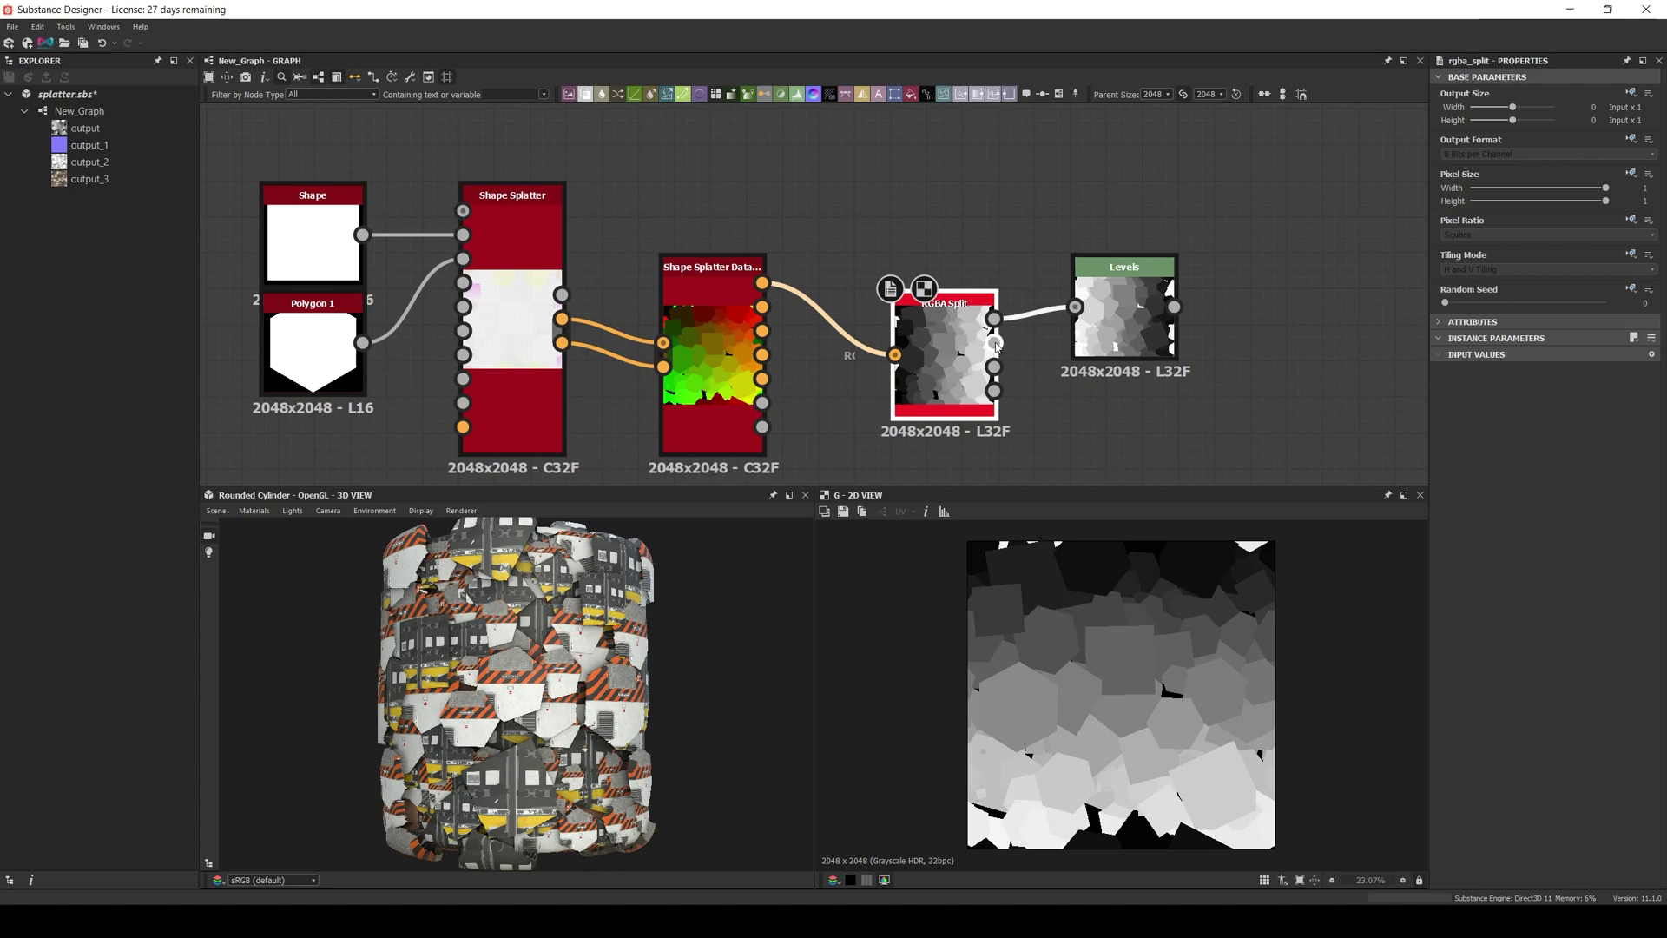
double_click(1124, 317)
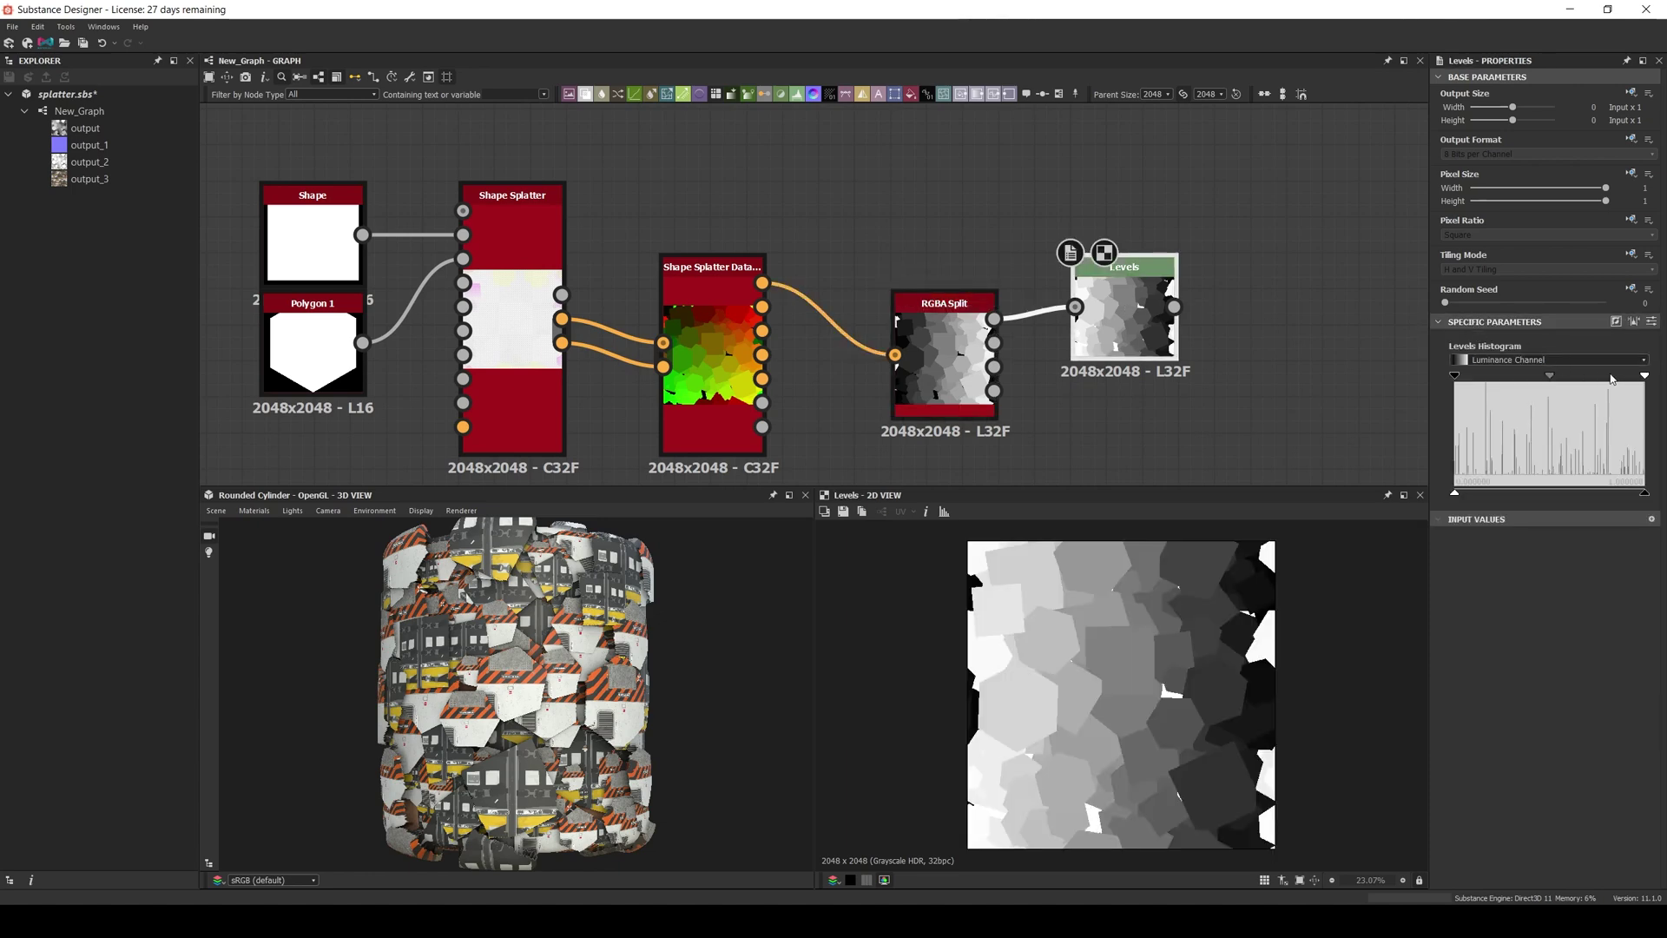
left_click_drag(1644, 376, 1552, 415)
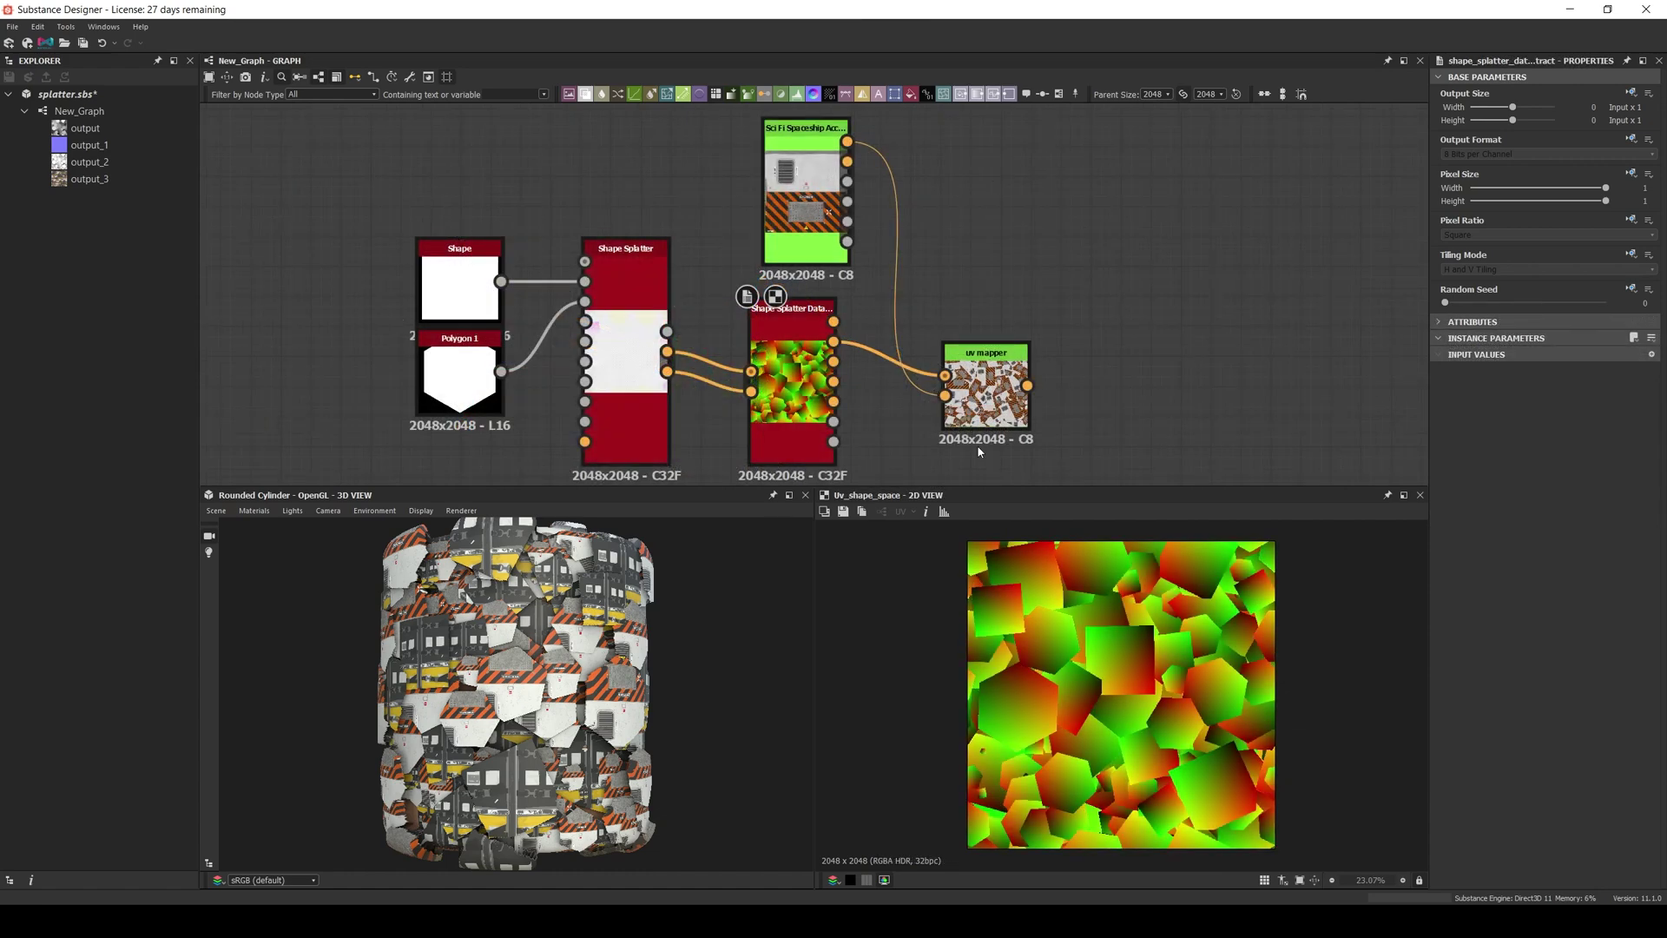
- Preview the uv mapper's Sci-Fi Spaceship texture on the rounded cylinder, orbiting the 3D view and lighting
double_click(984, 401)
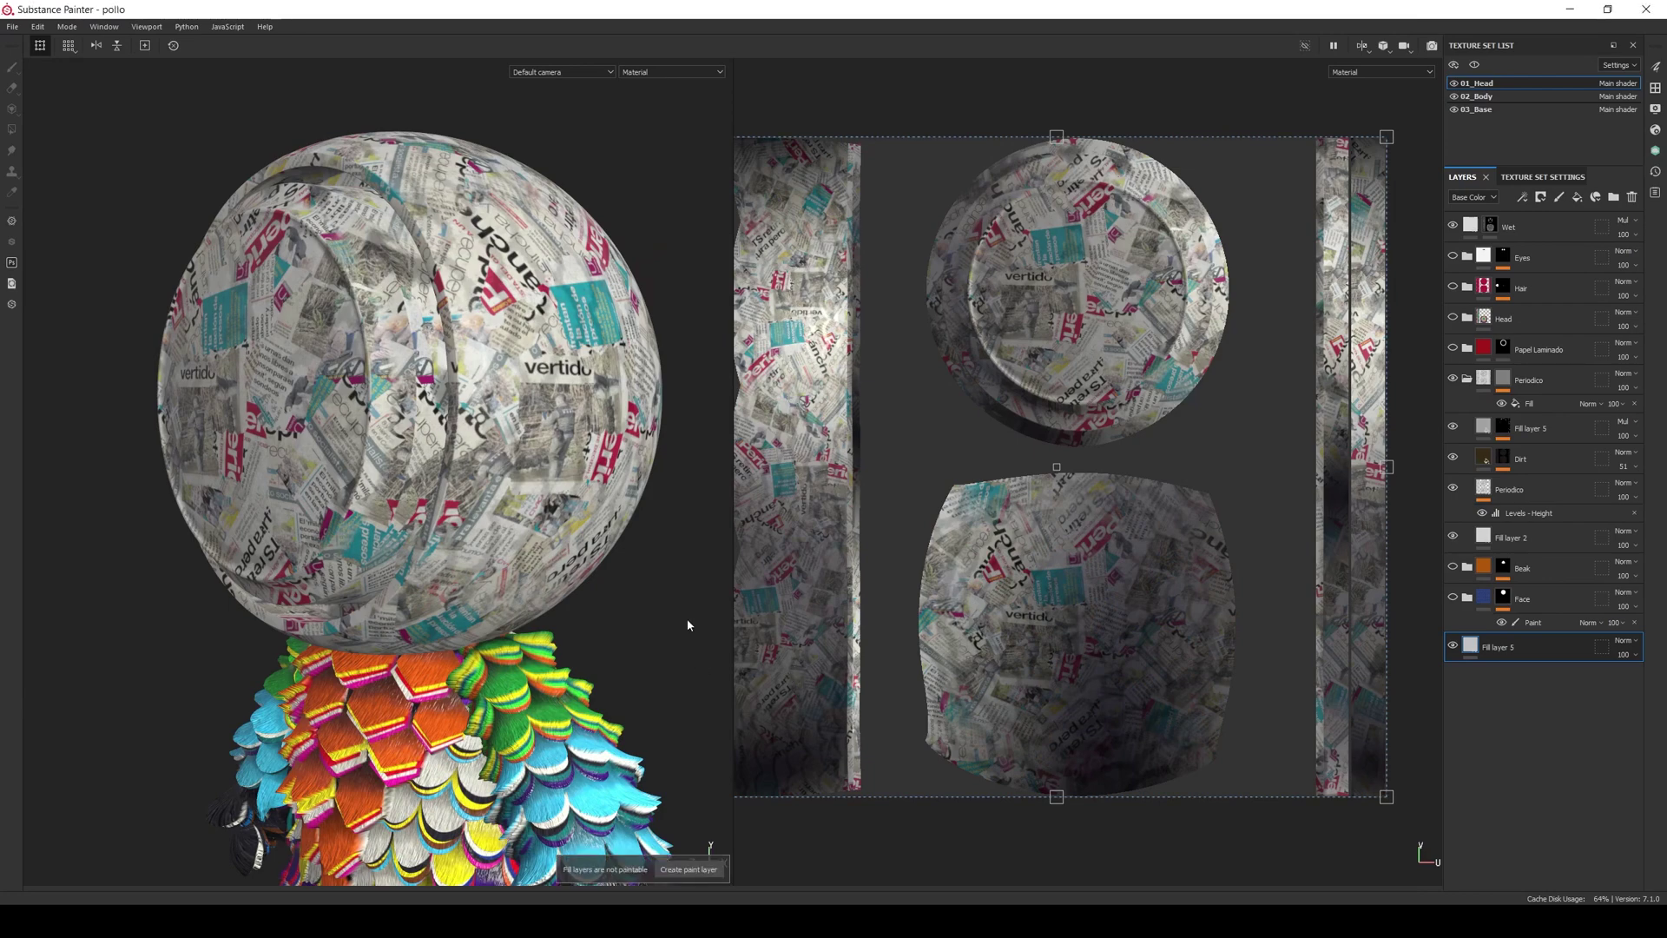
left_click_drag(692, 621, 646, 619, "alt")
mouse_move(646, 620)
right_mouse_down("shift")
mouse_move(612, 626)
mouse_move(646, 630)
right_mouse_up("shift")
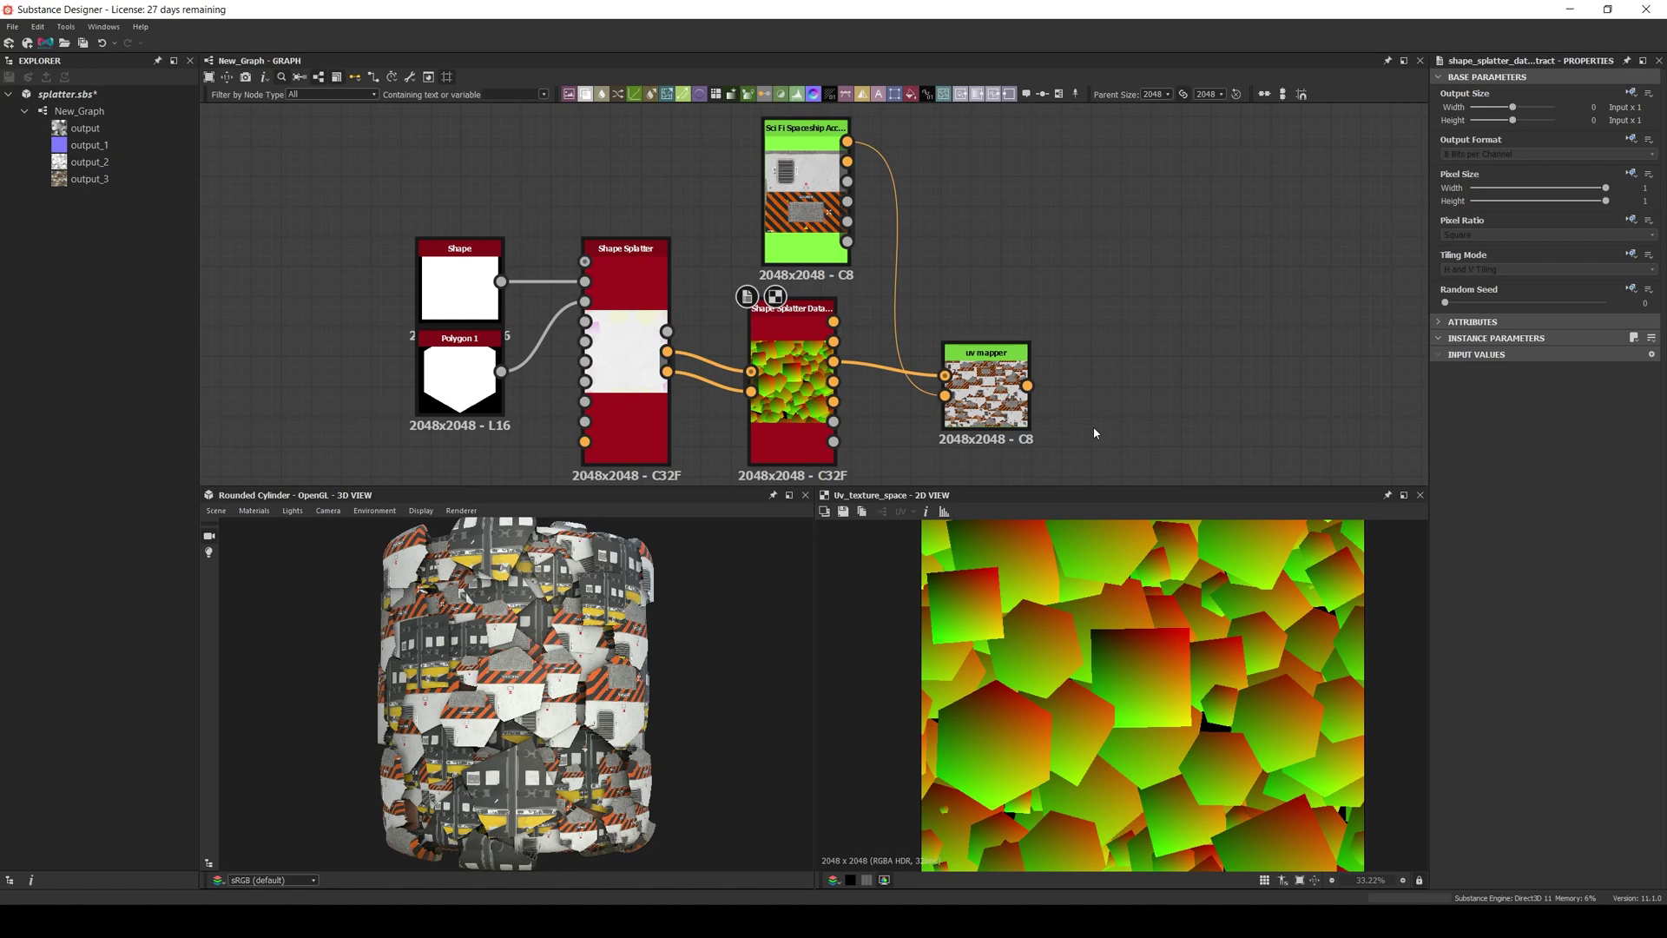
- Preview the uv mapper's textured output once more
double_click(986, 386)
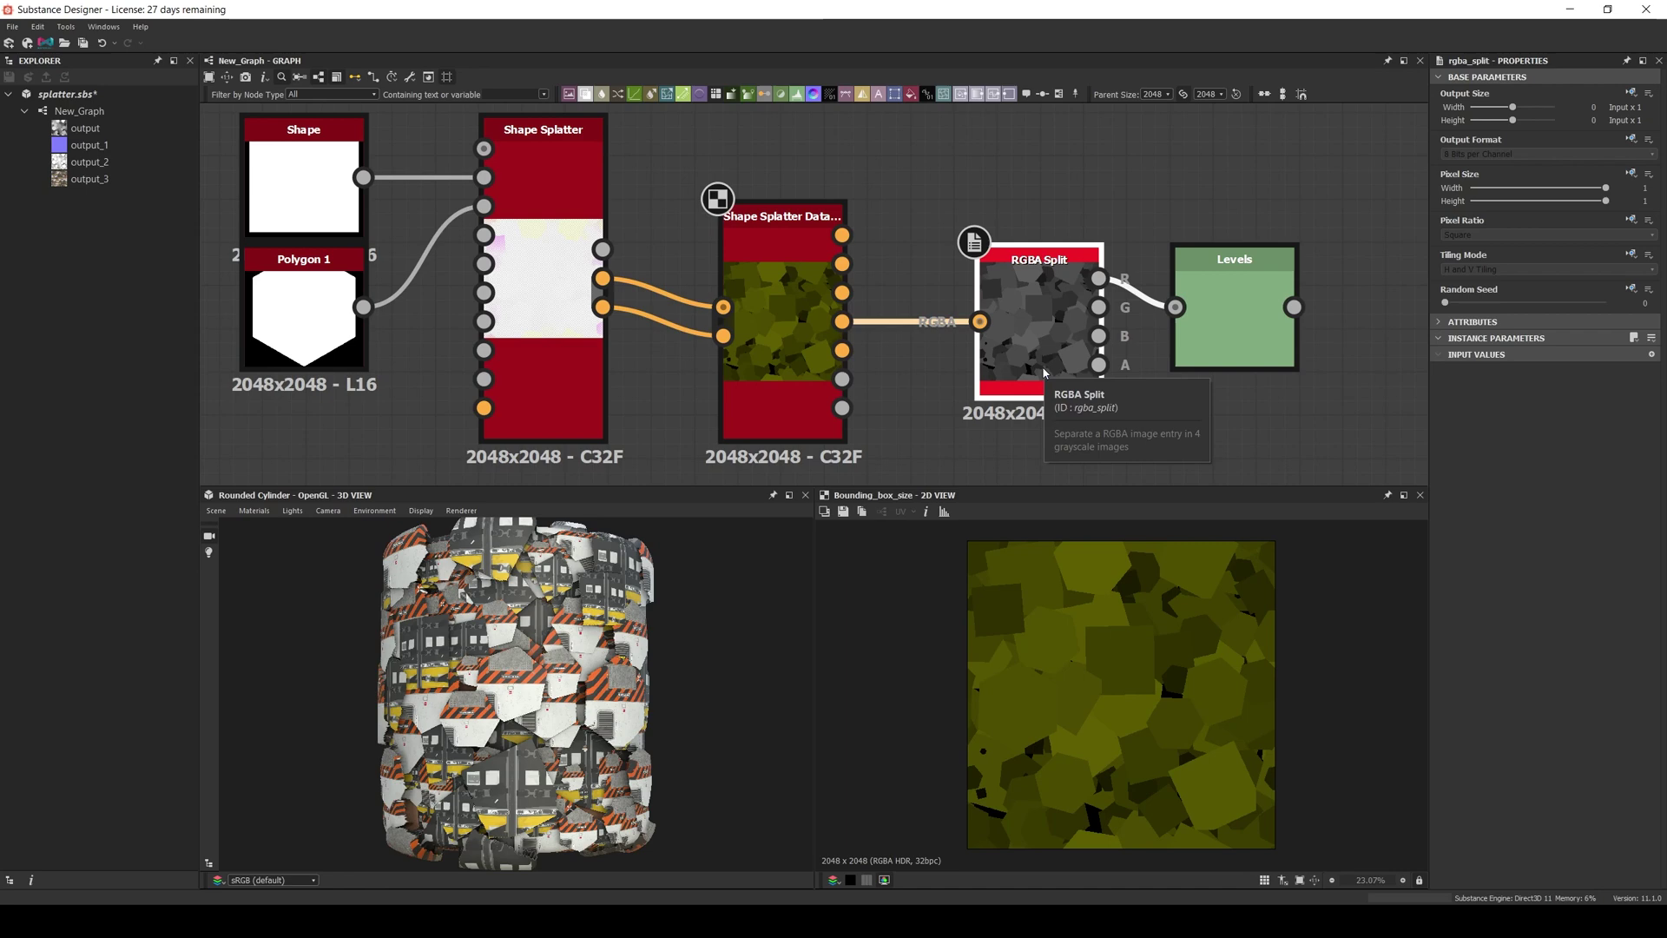
- Preview the red and green channels of the Bounding Box Size split
left_click(1099, 278)
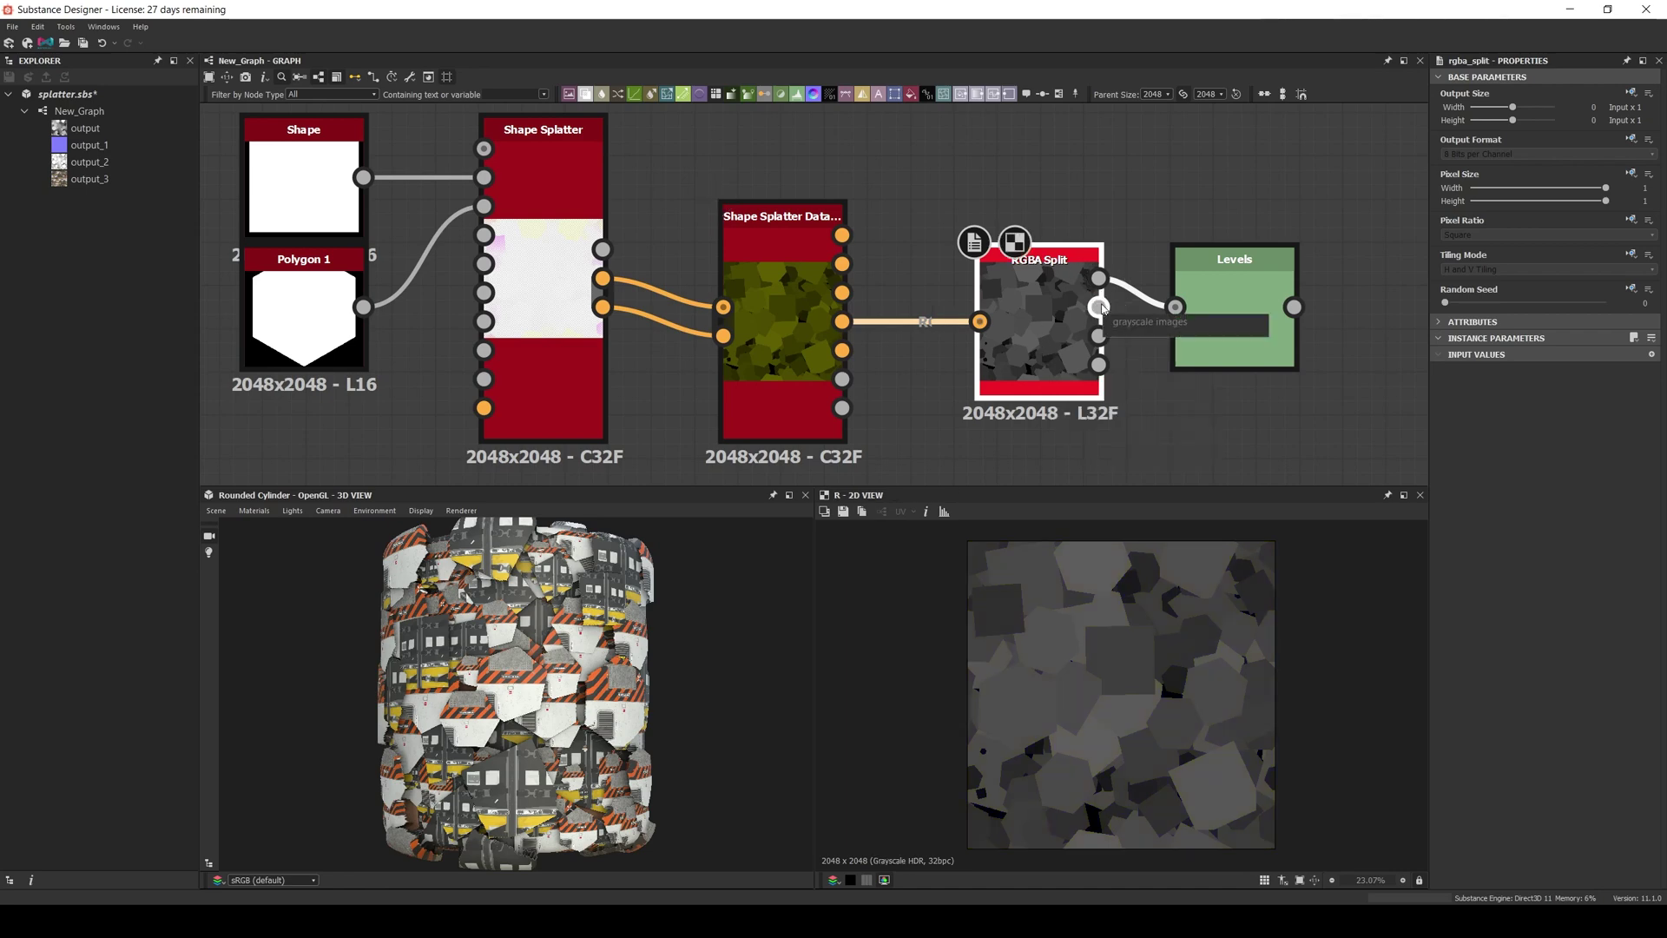
left_click(1100, 307)
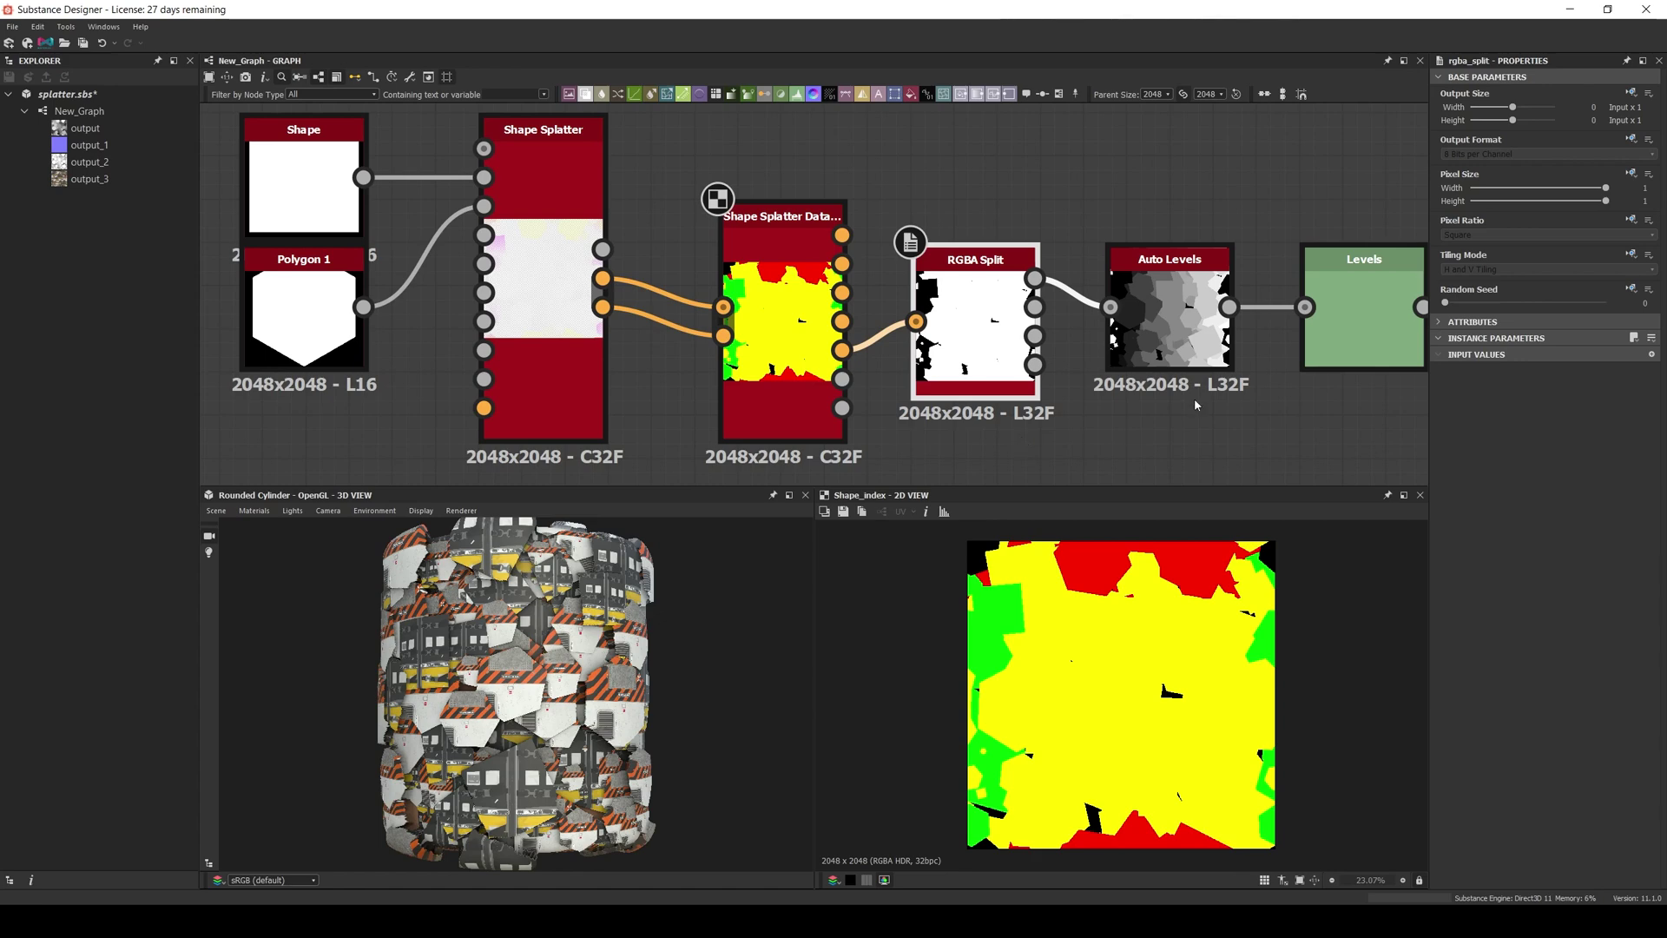
- Feed the green shape-index channel into Auto Levels and preview the final Levels result
double_click(1166, 320)
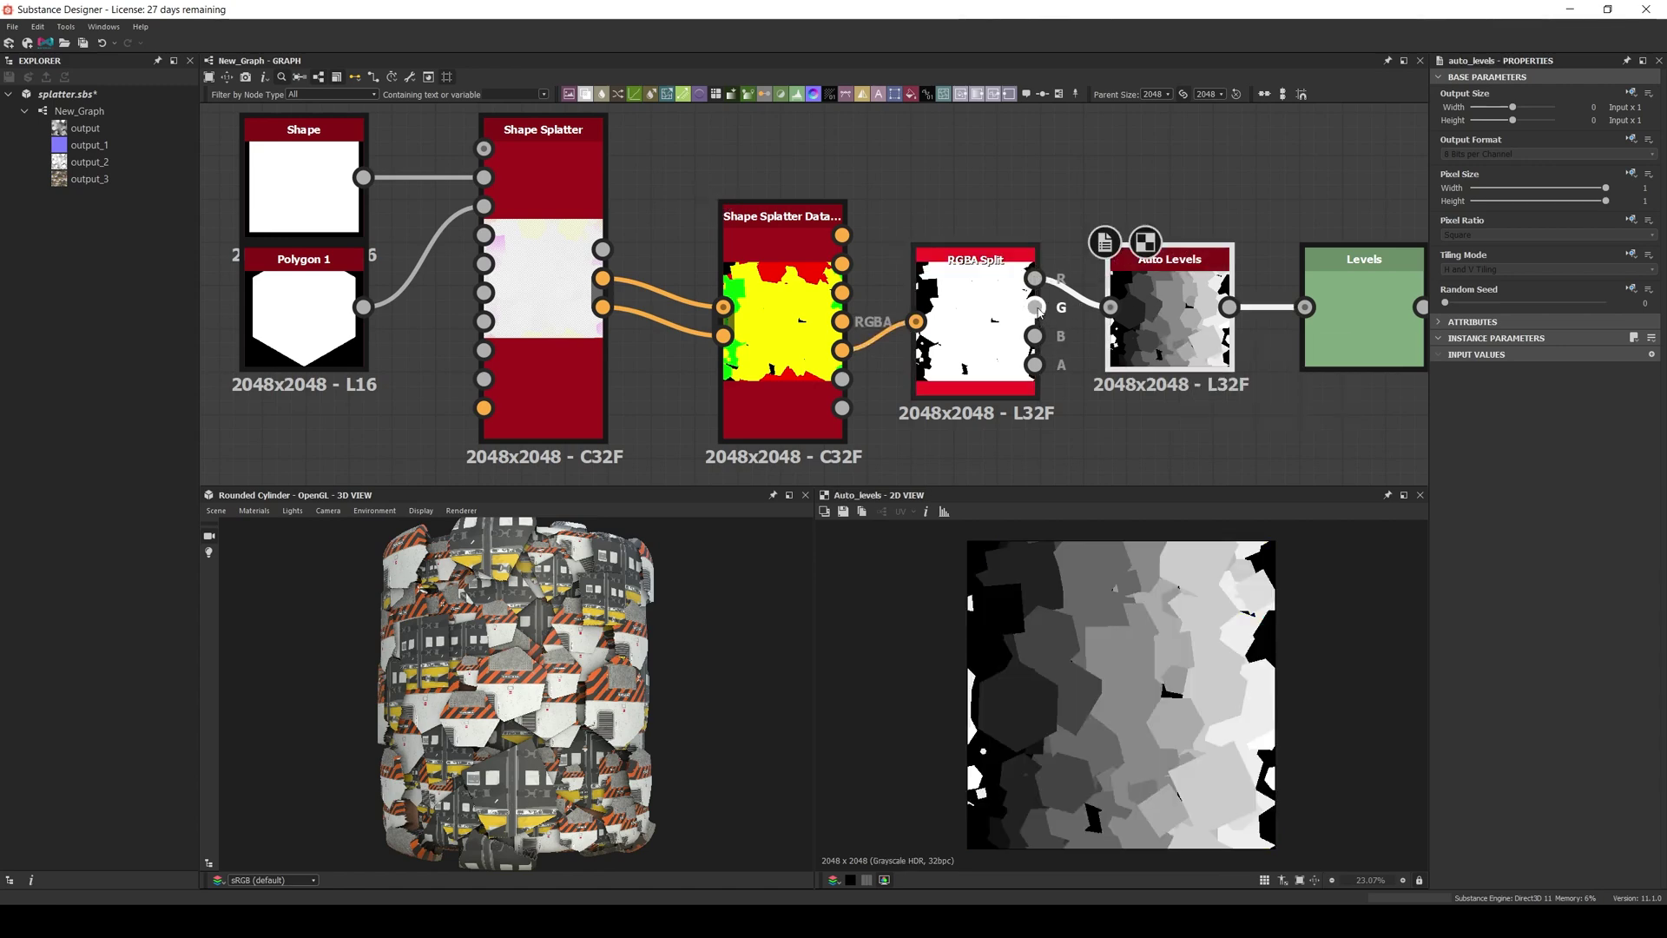
left_click_drag(1036, 308, 1110, 308)
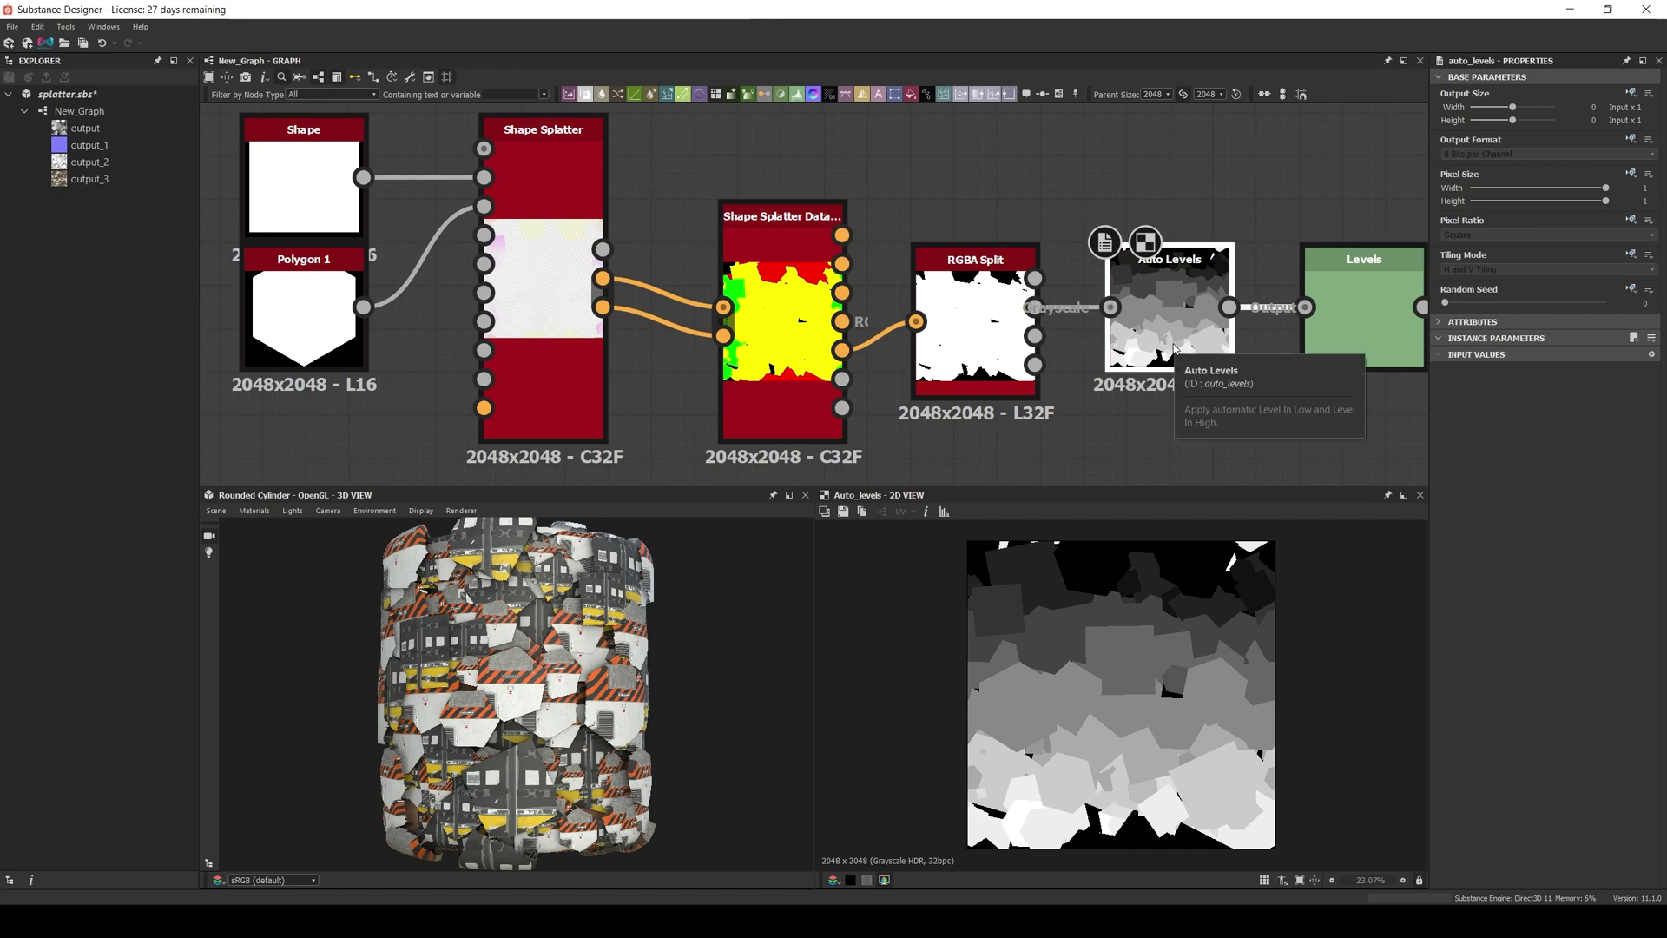
double_click(1372, 295)
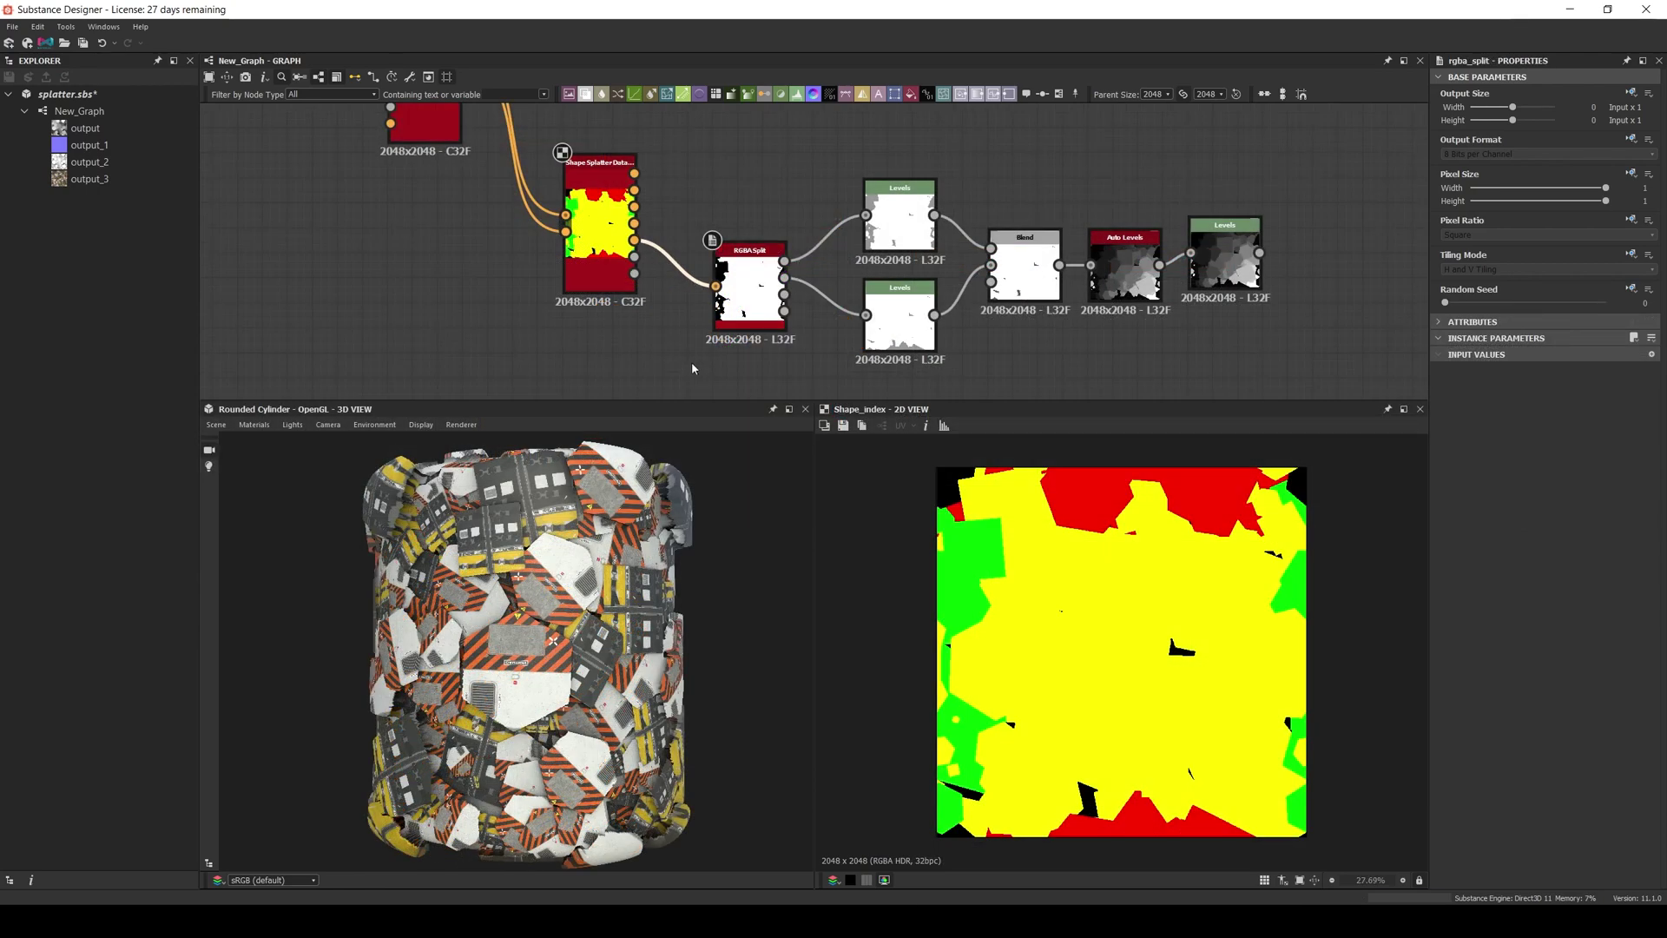
- Inspect the red channel, upper Levels, Blend and Auto Levels, then brighten the final Levels midtones
double_click(762, 315)
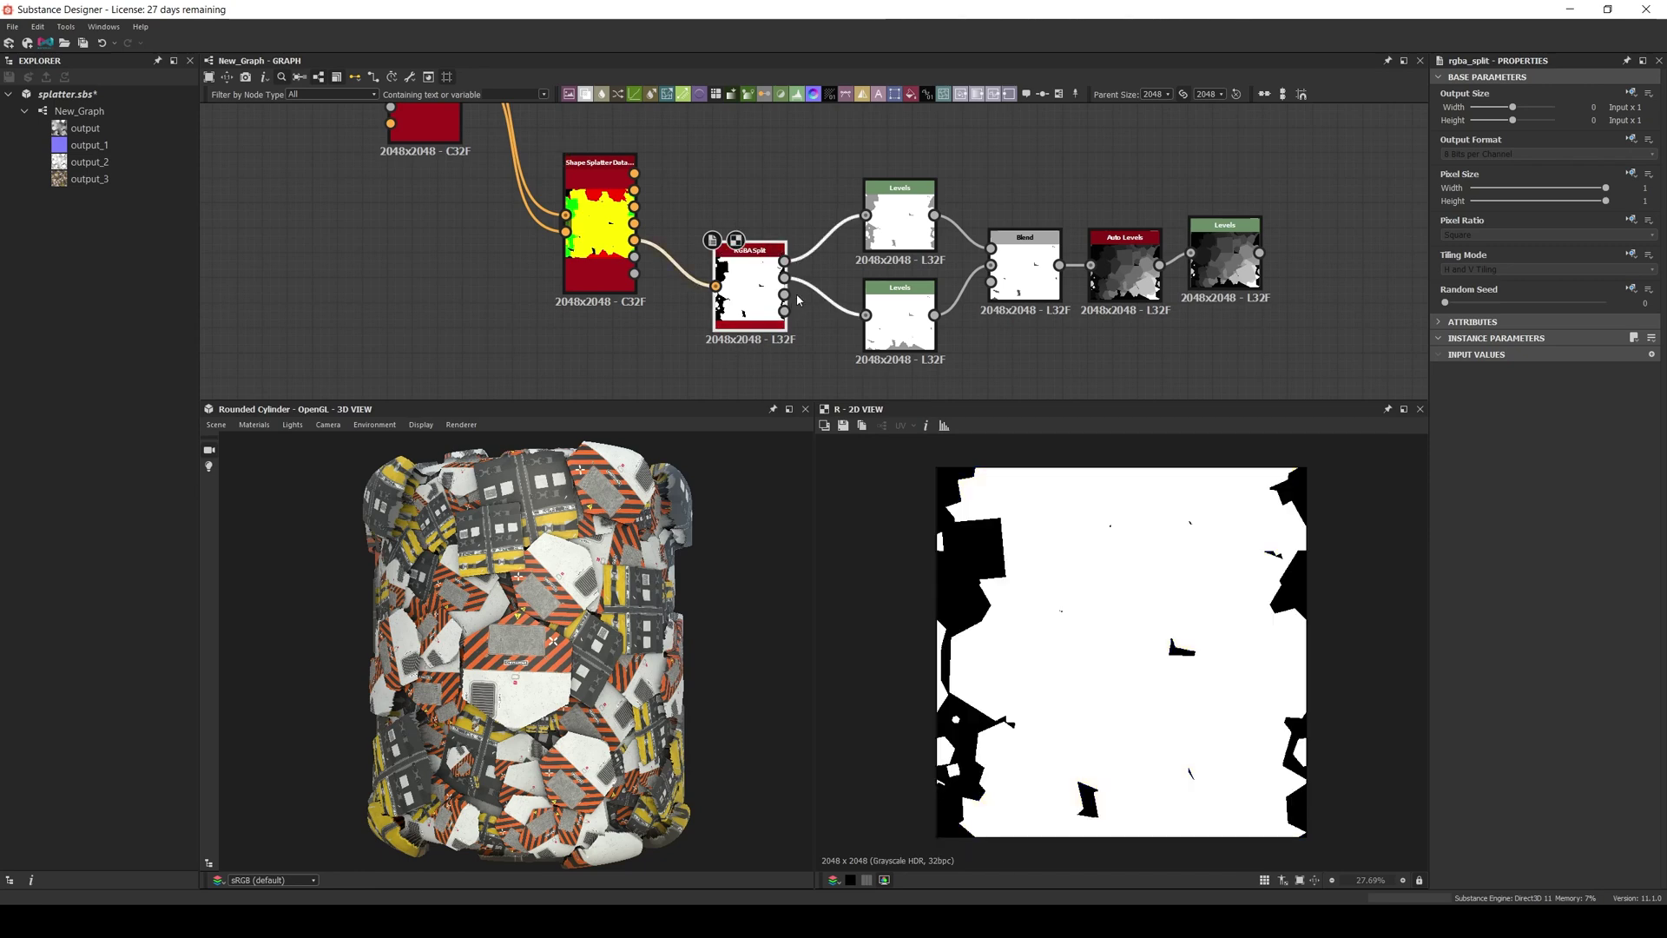
double_click(873, 230)
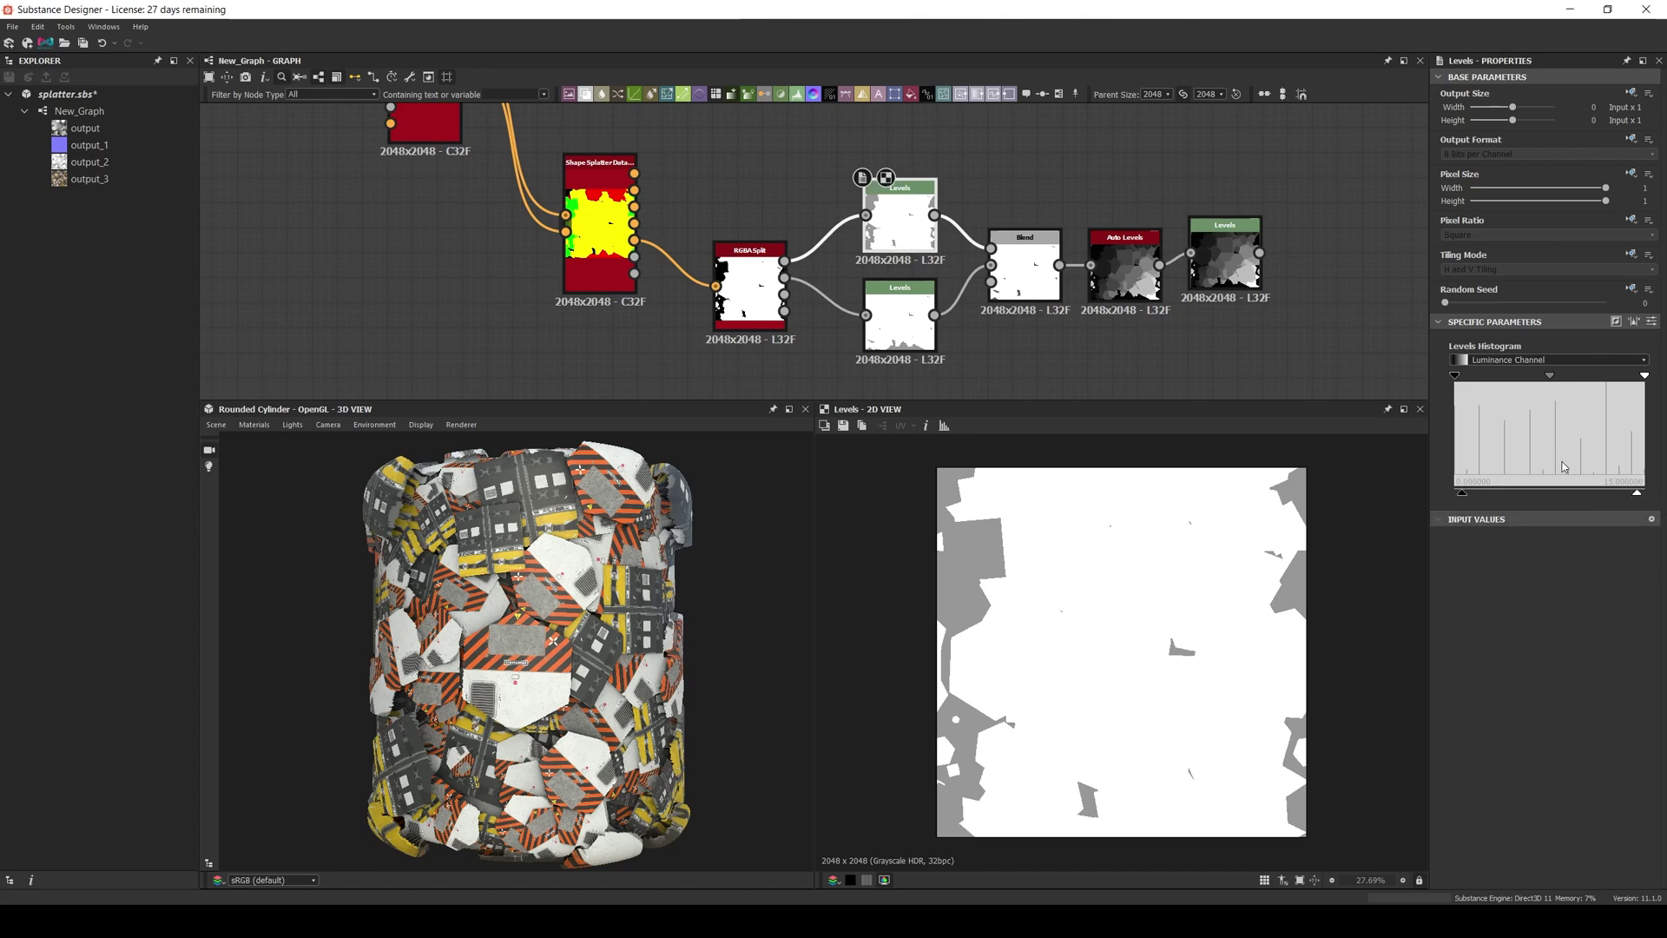
left_click(1048, 284)
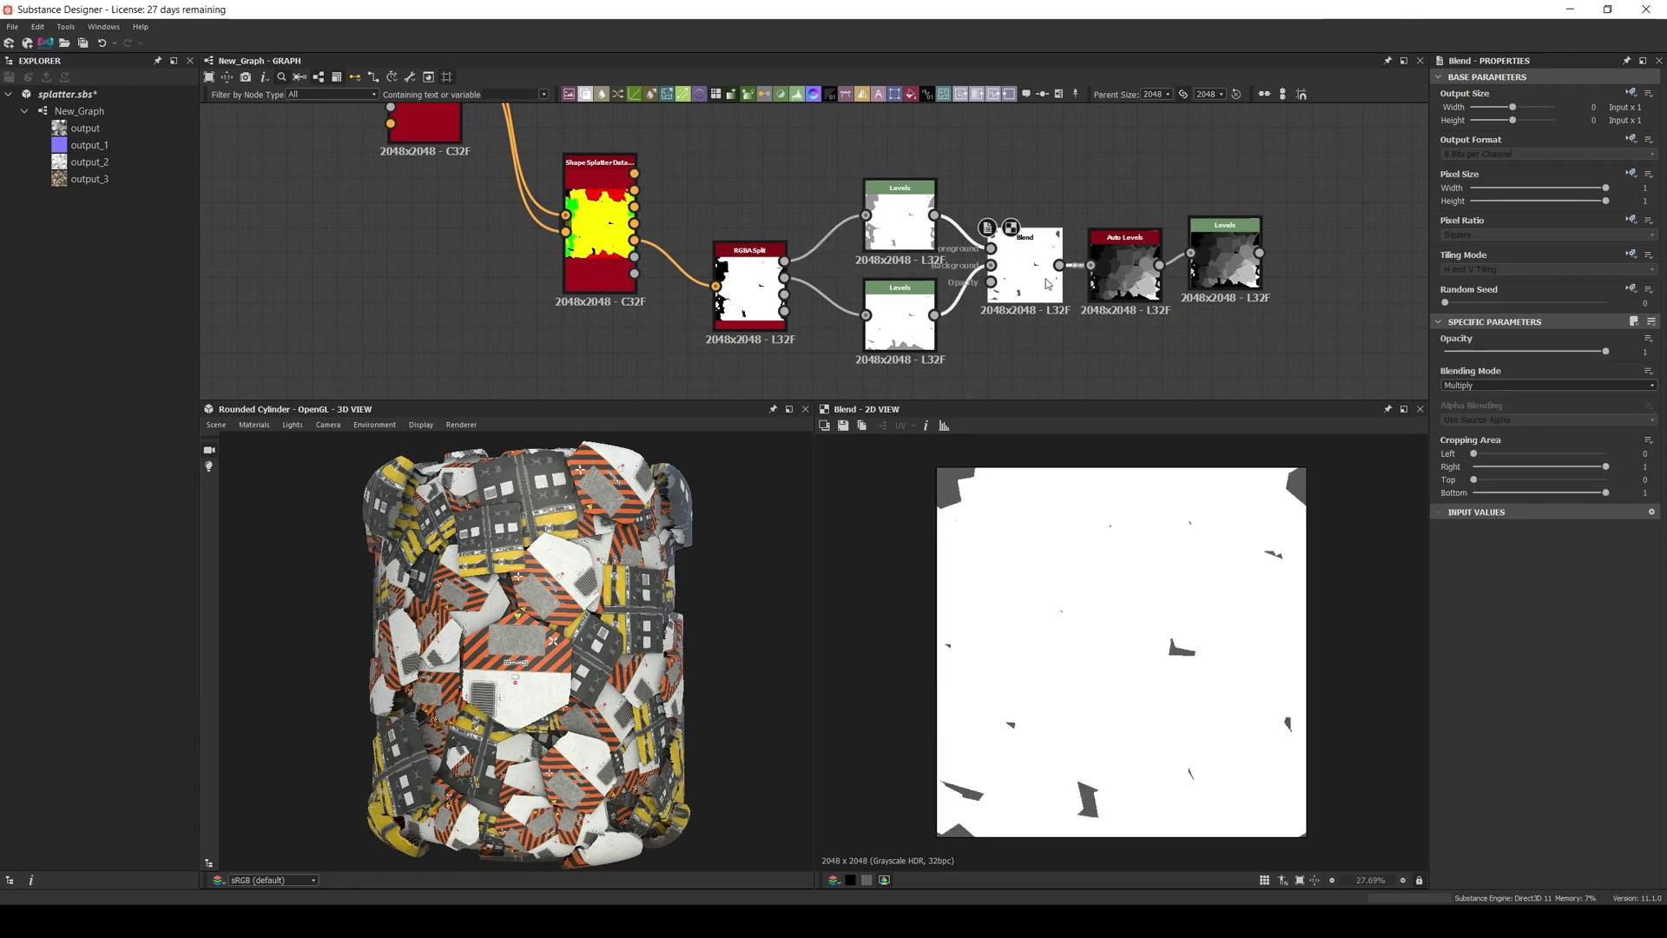
left_click(1123, 263)
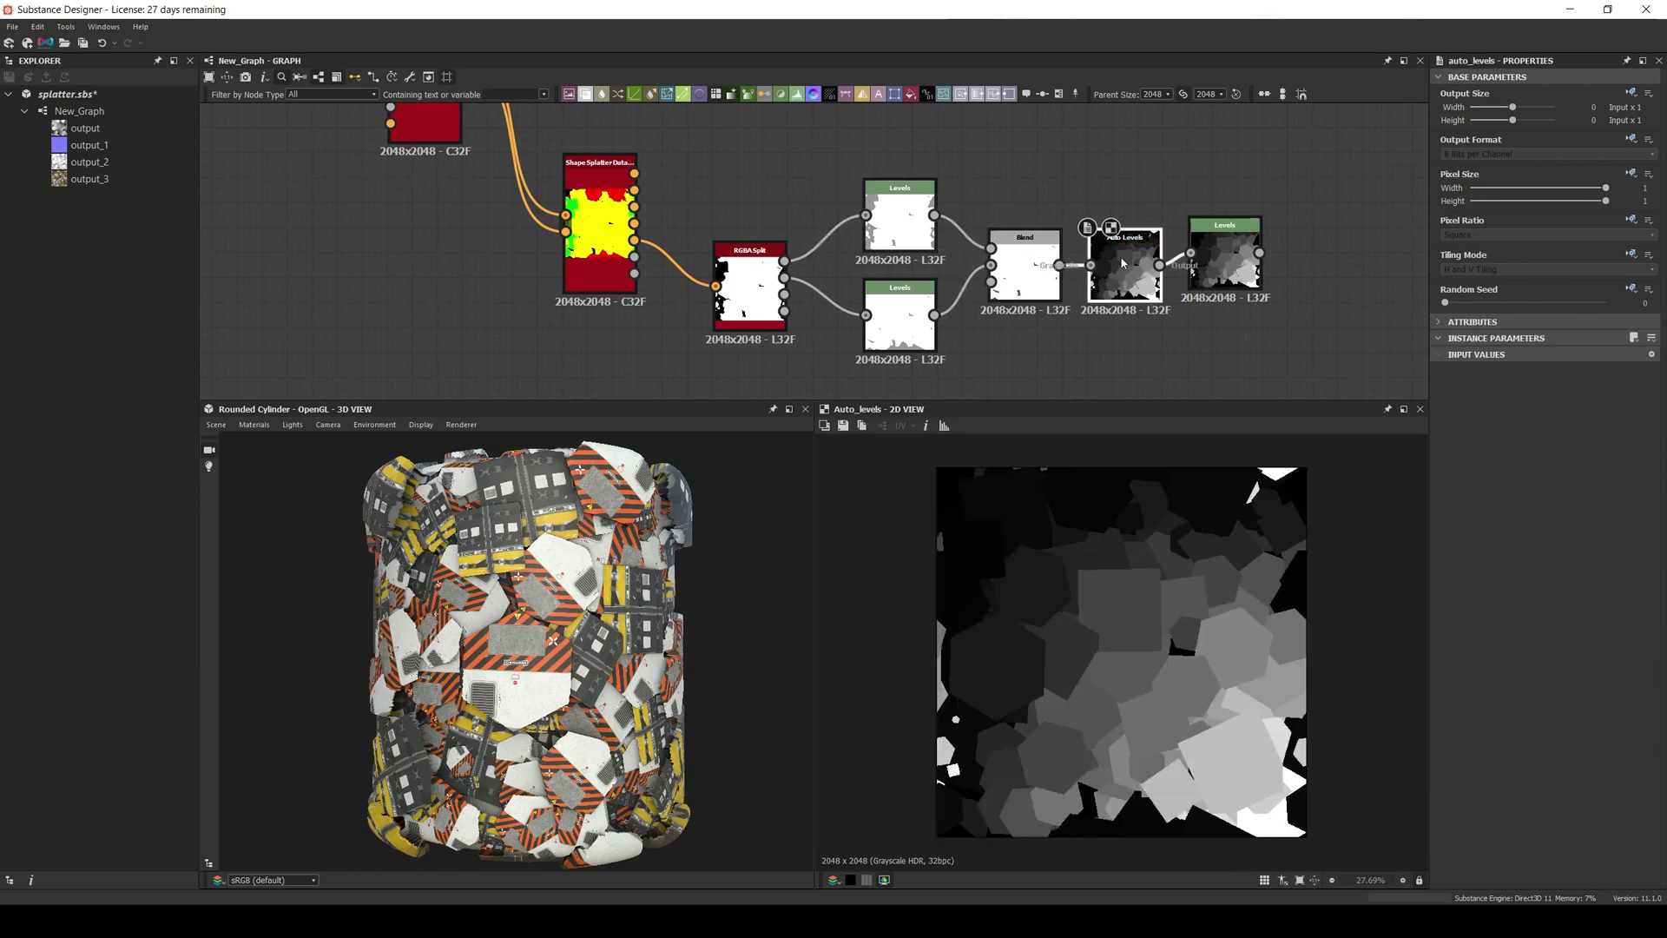
left_click(1226, 263)
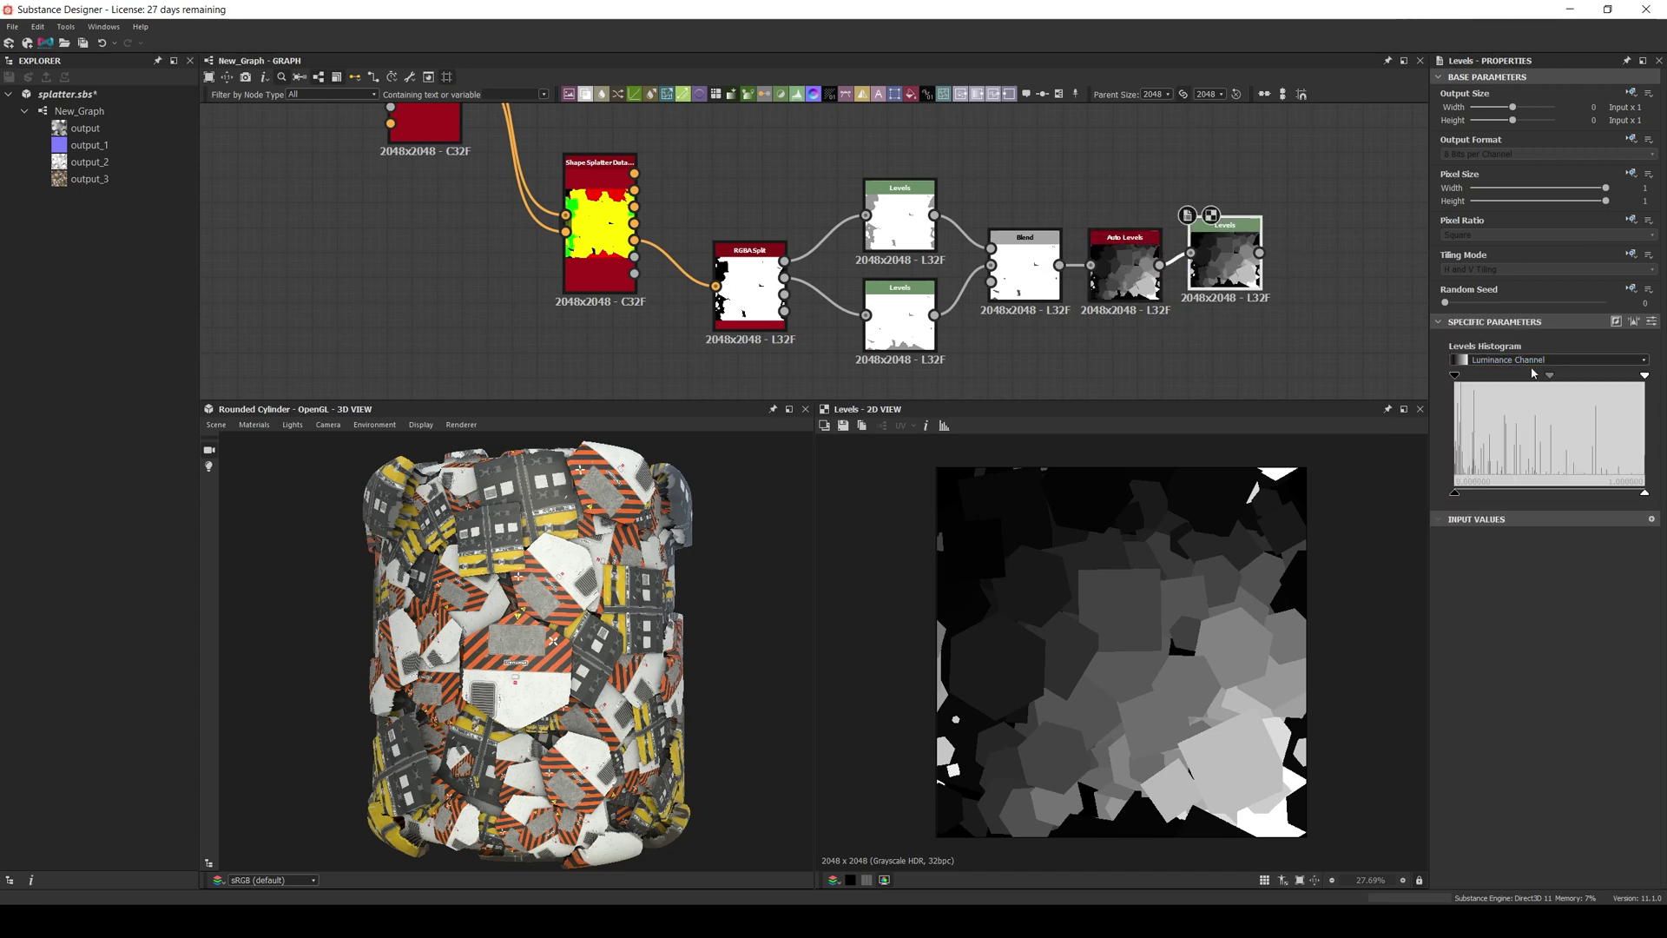
left_click_drag(1550, 375, 1510, 384)
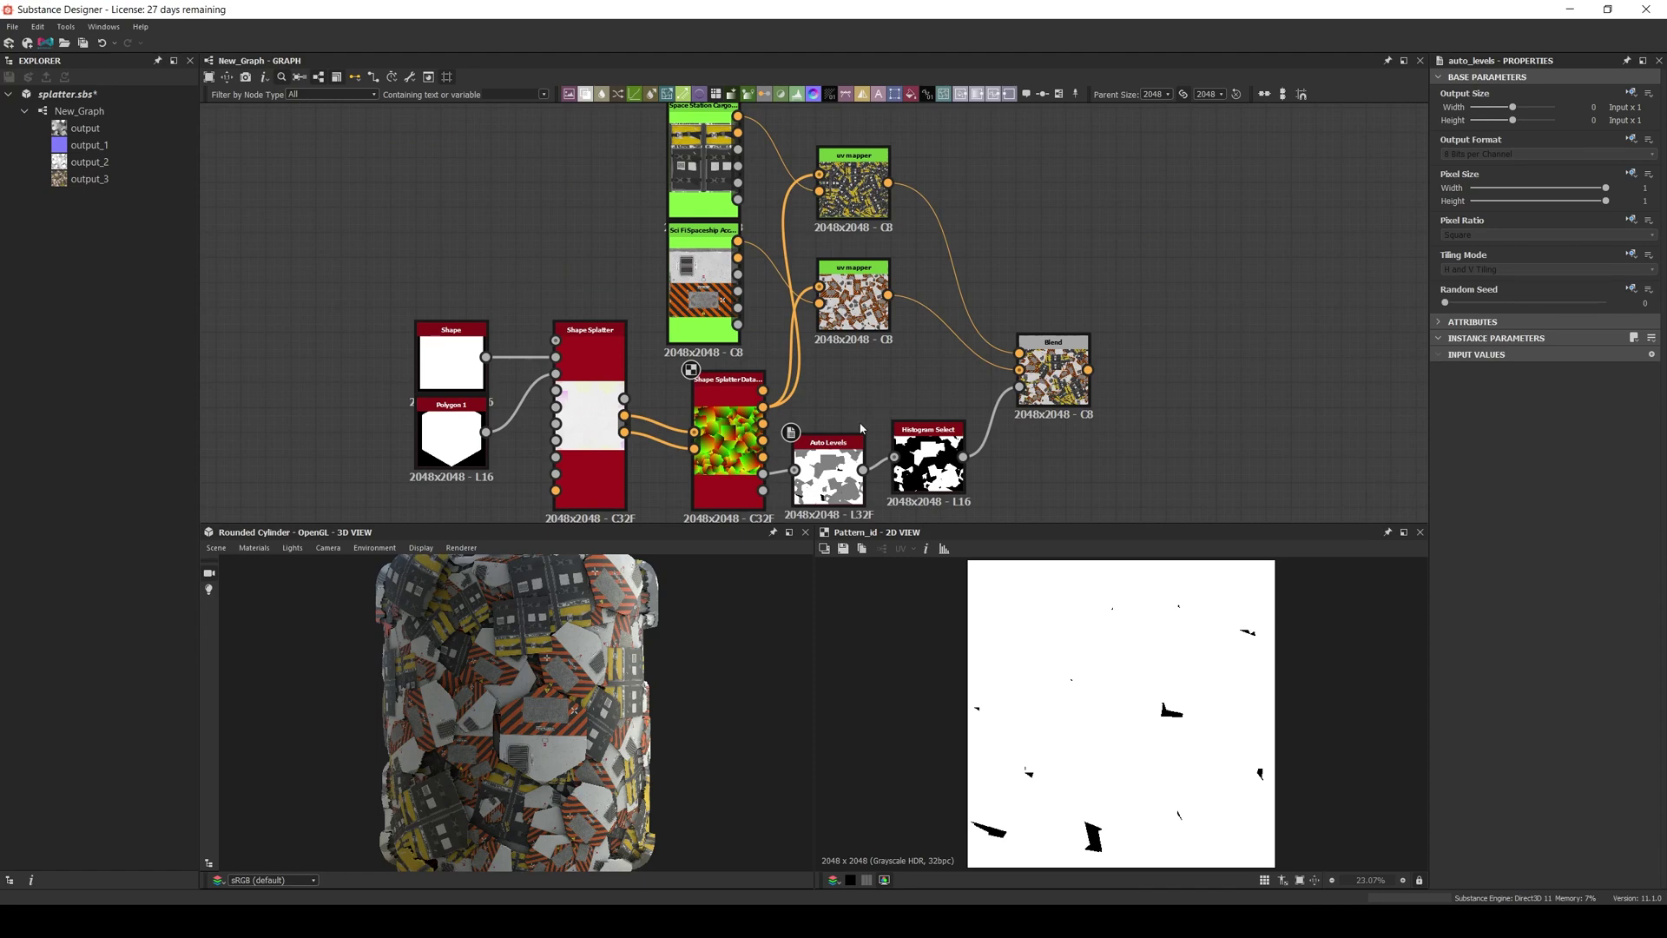
- Preview the auto-levelled Pattern ID and the blended texture, orbiting the cylinder to another side
double_click(827, 478)
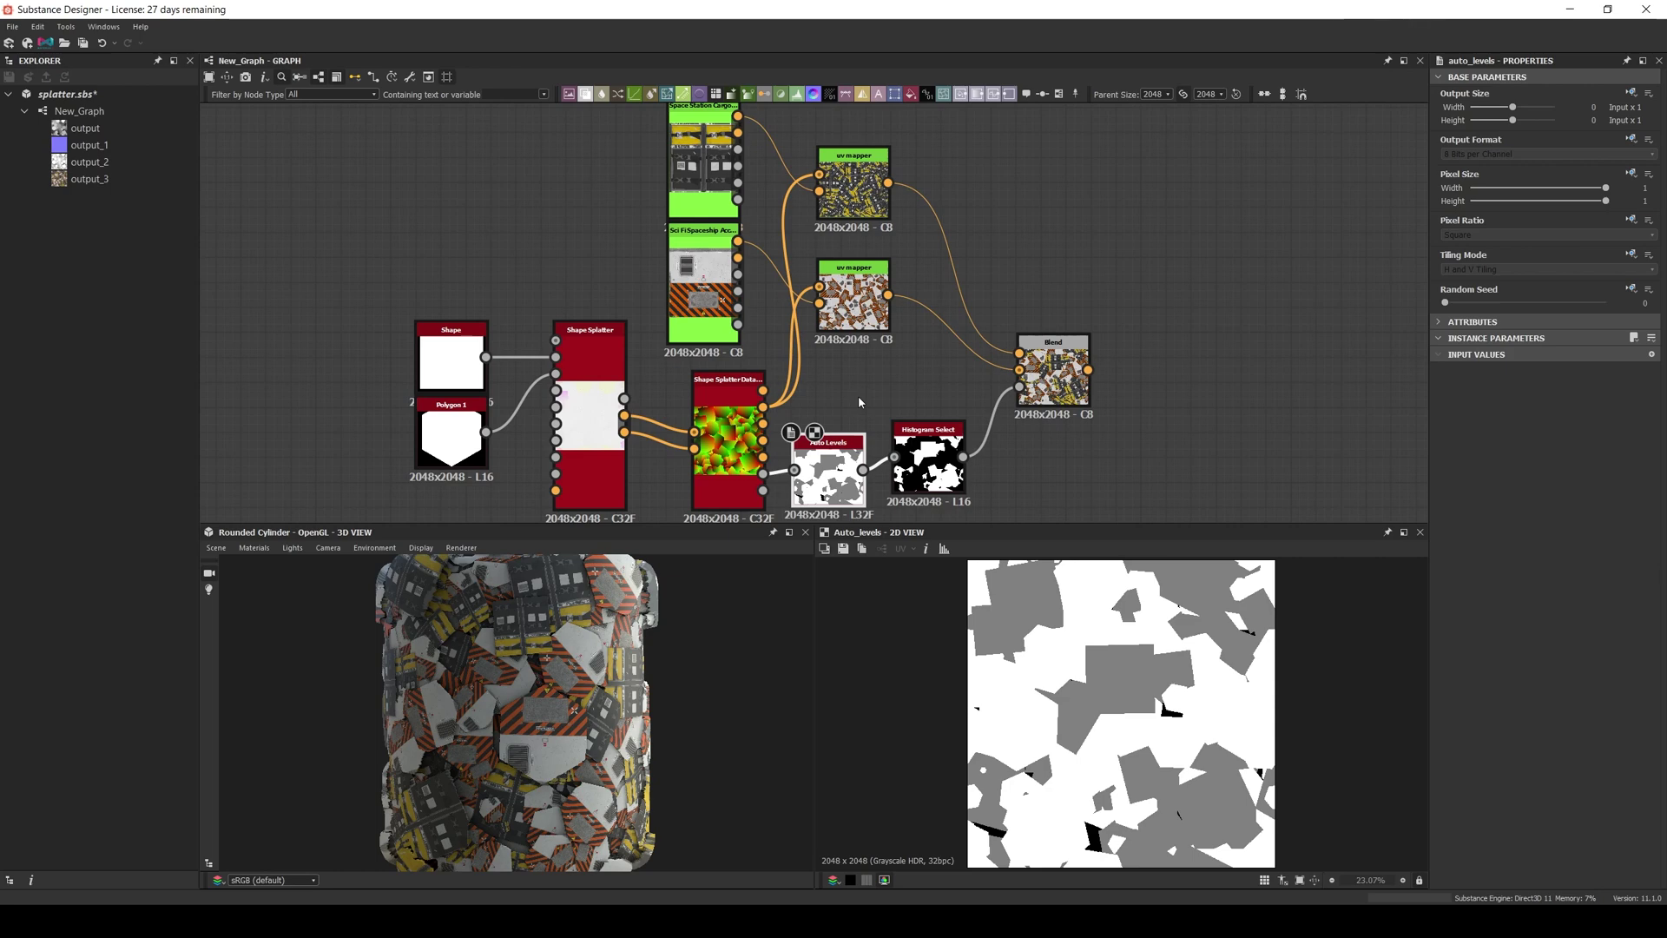
double_click(1053, 373)
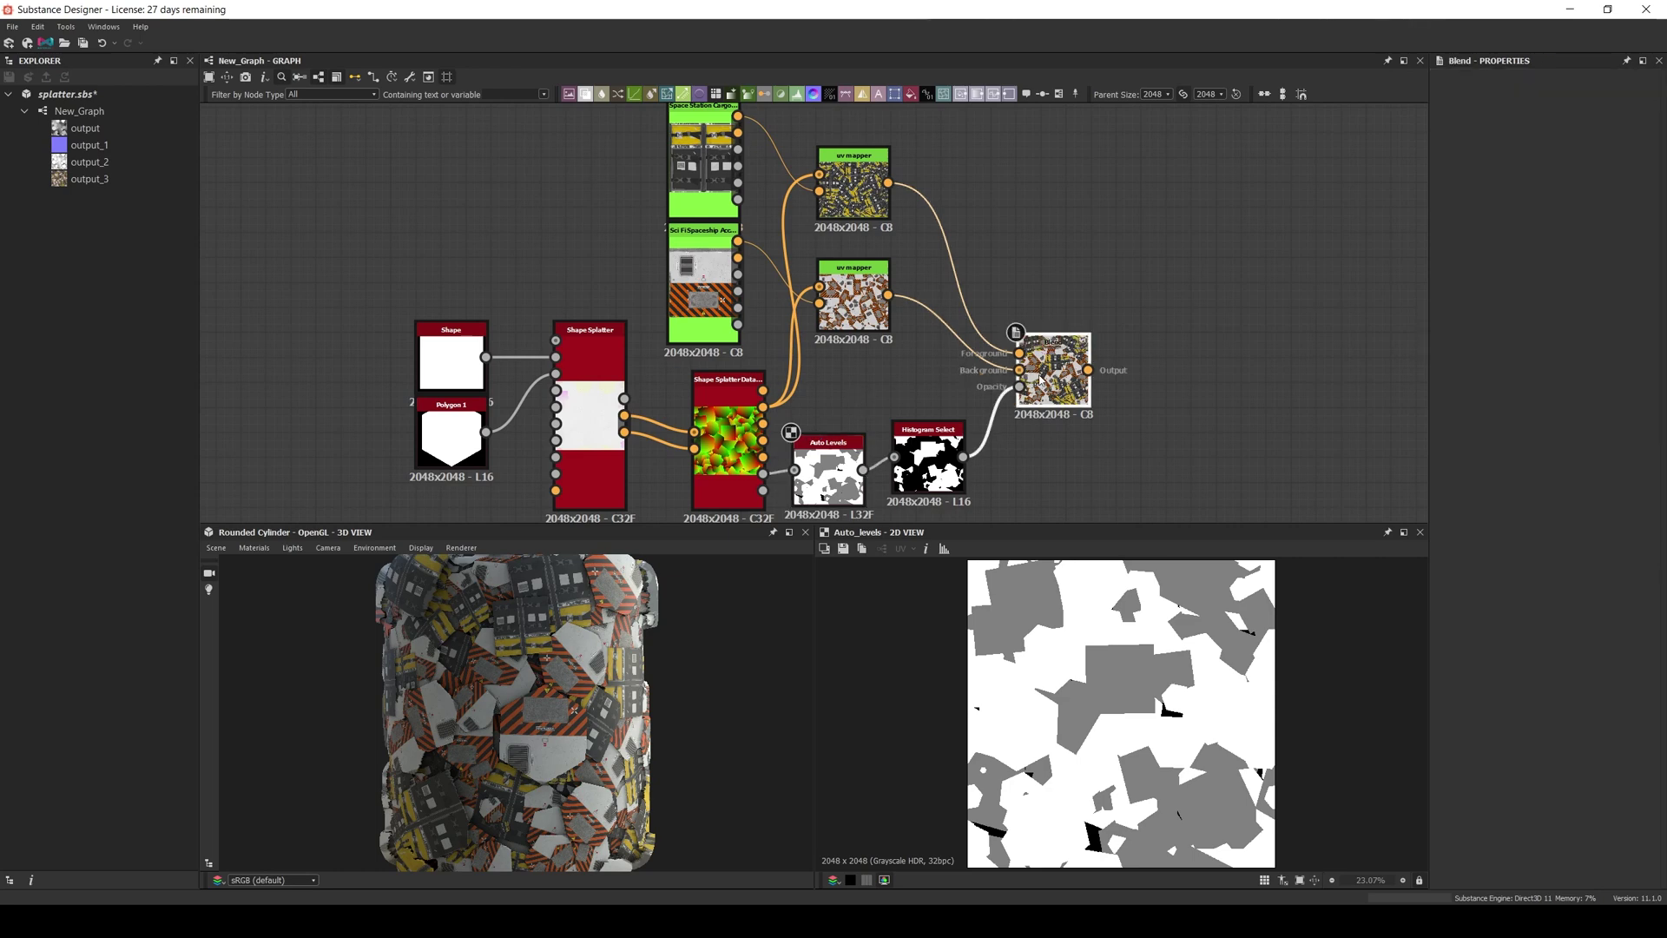
scroll(1212, 779, "up", 1)
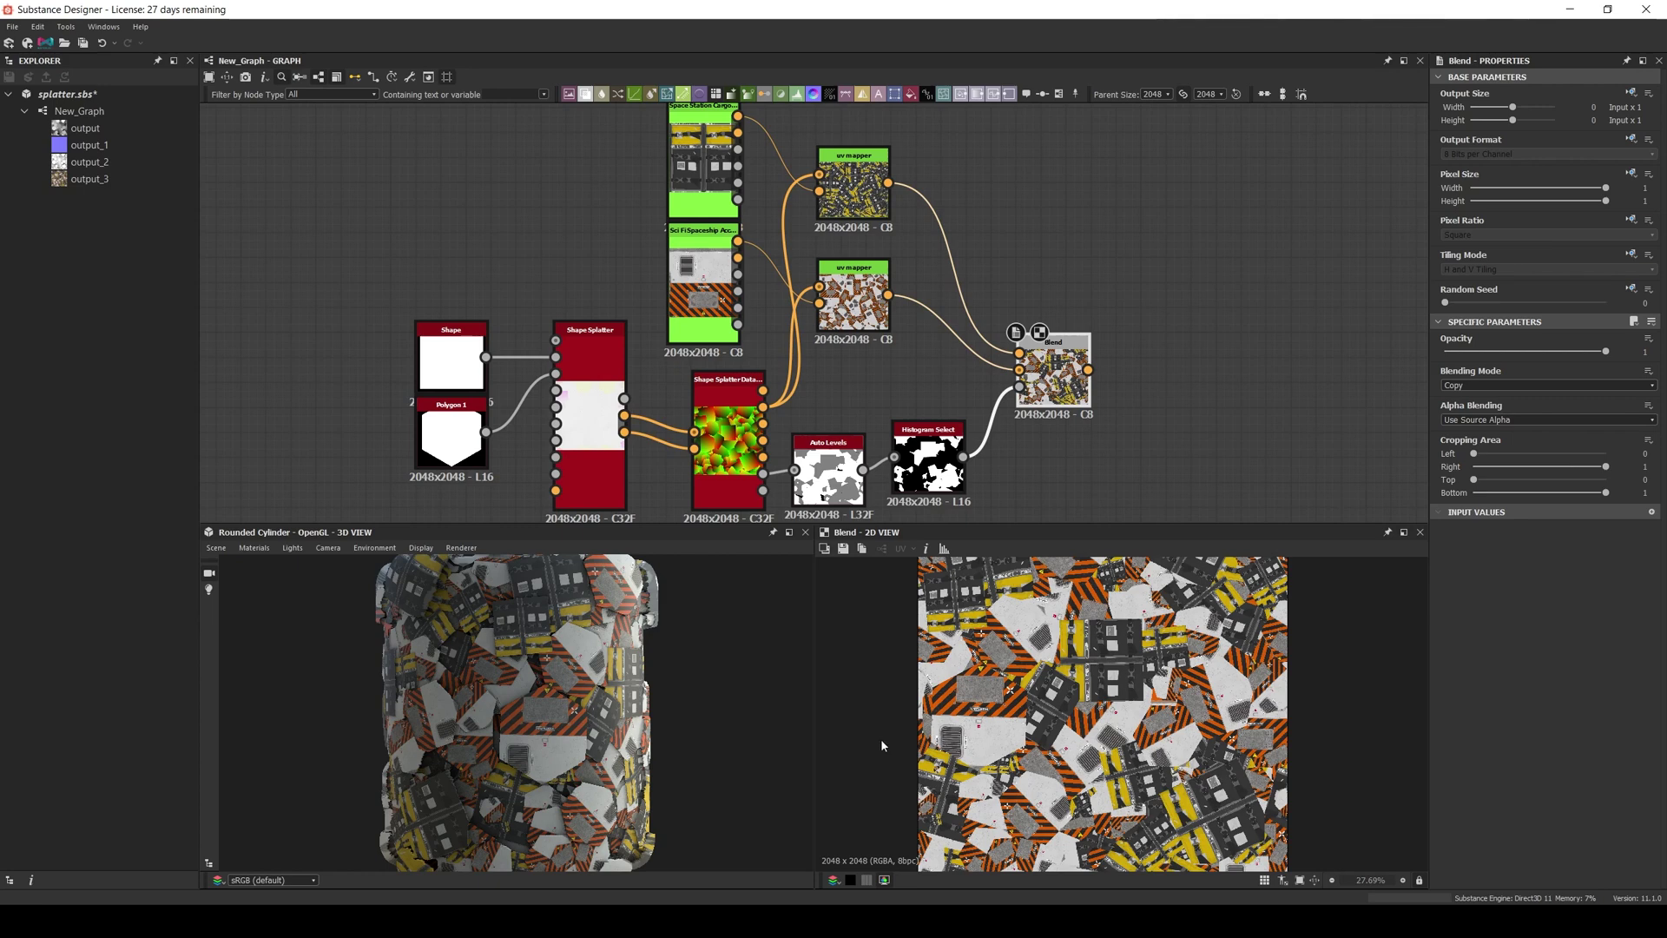
left_click_drag(706, 706, 630, 702)
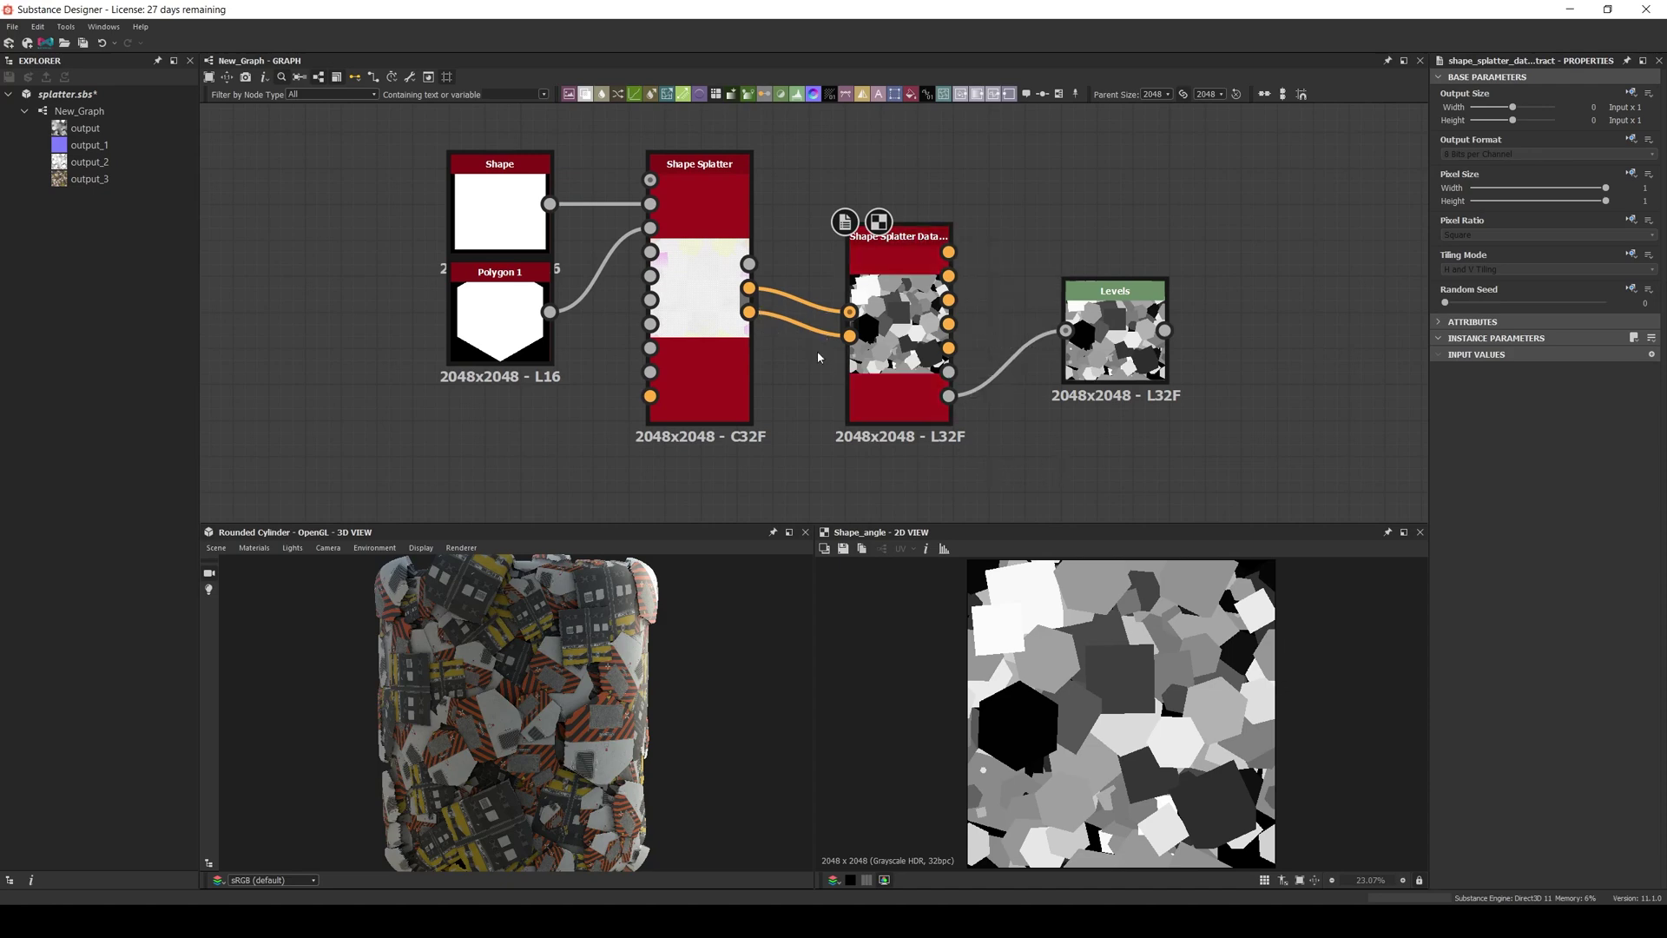
- Set Shape Splatter Rotation Random to 0 and preview the resulting Shape Angle Levels
double_click(700, 365)
left_click_drag(1576, 564, 1408, 561)
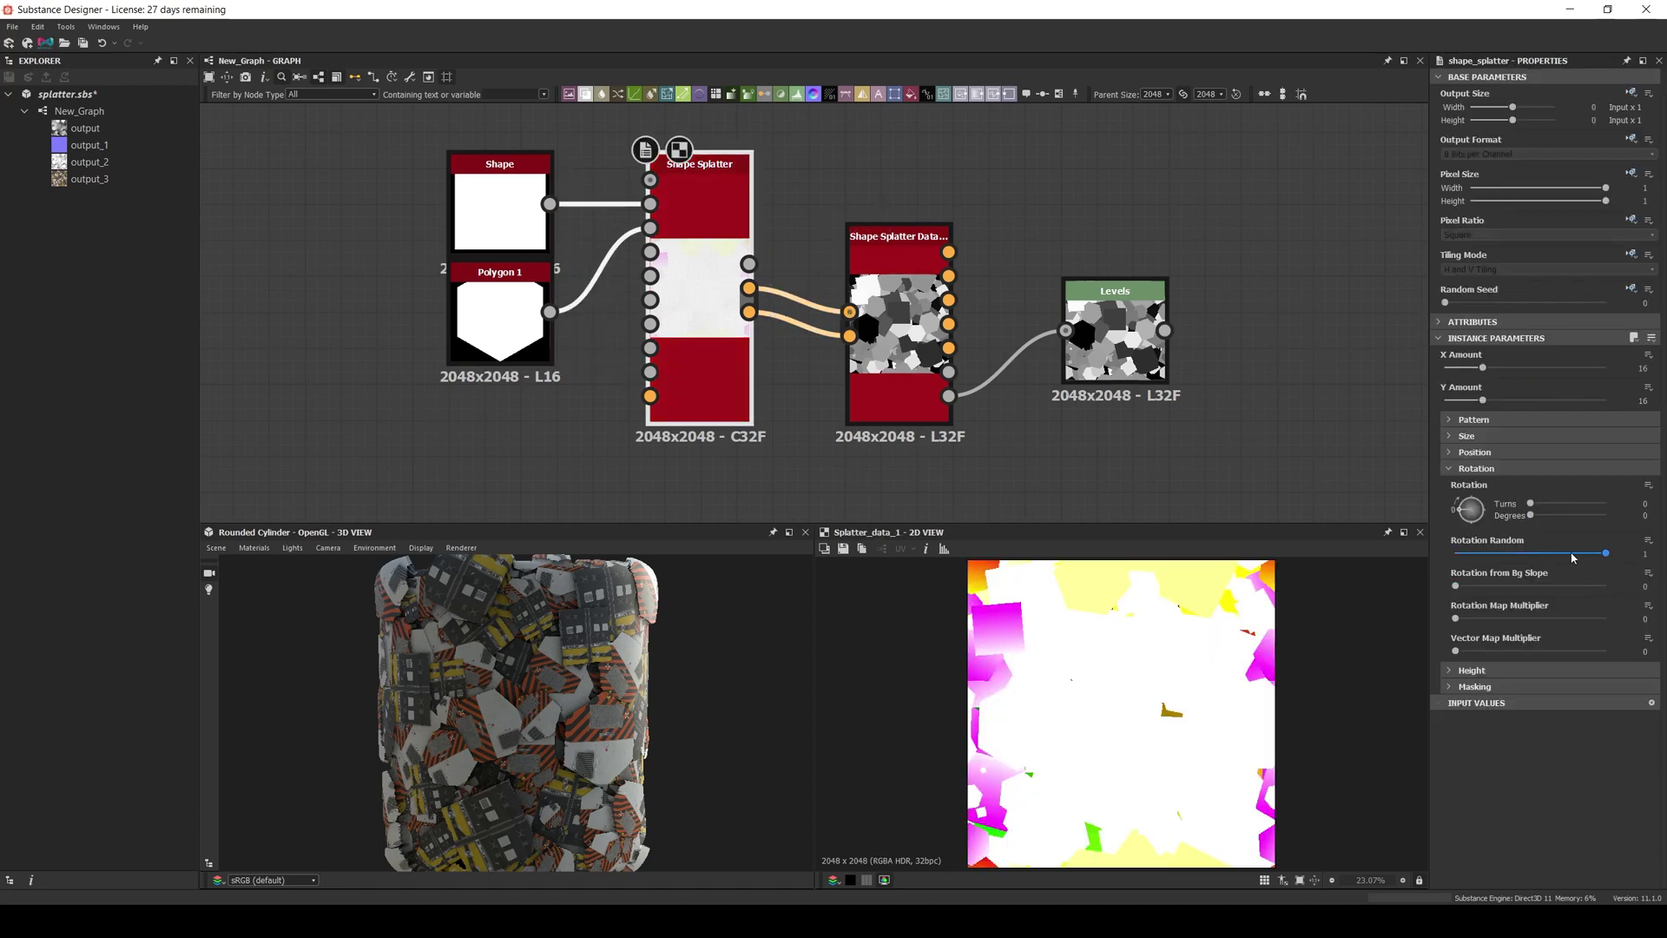
double_click(1129, 351)
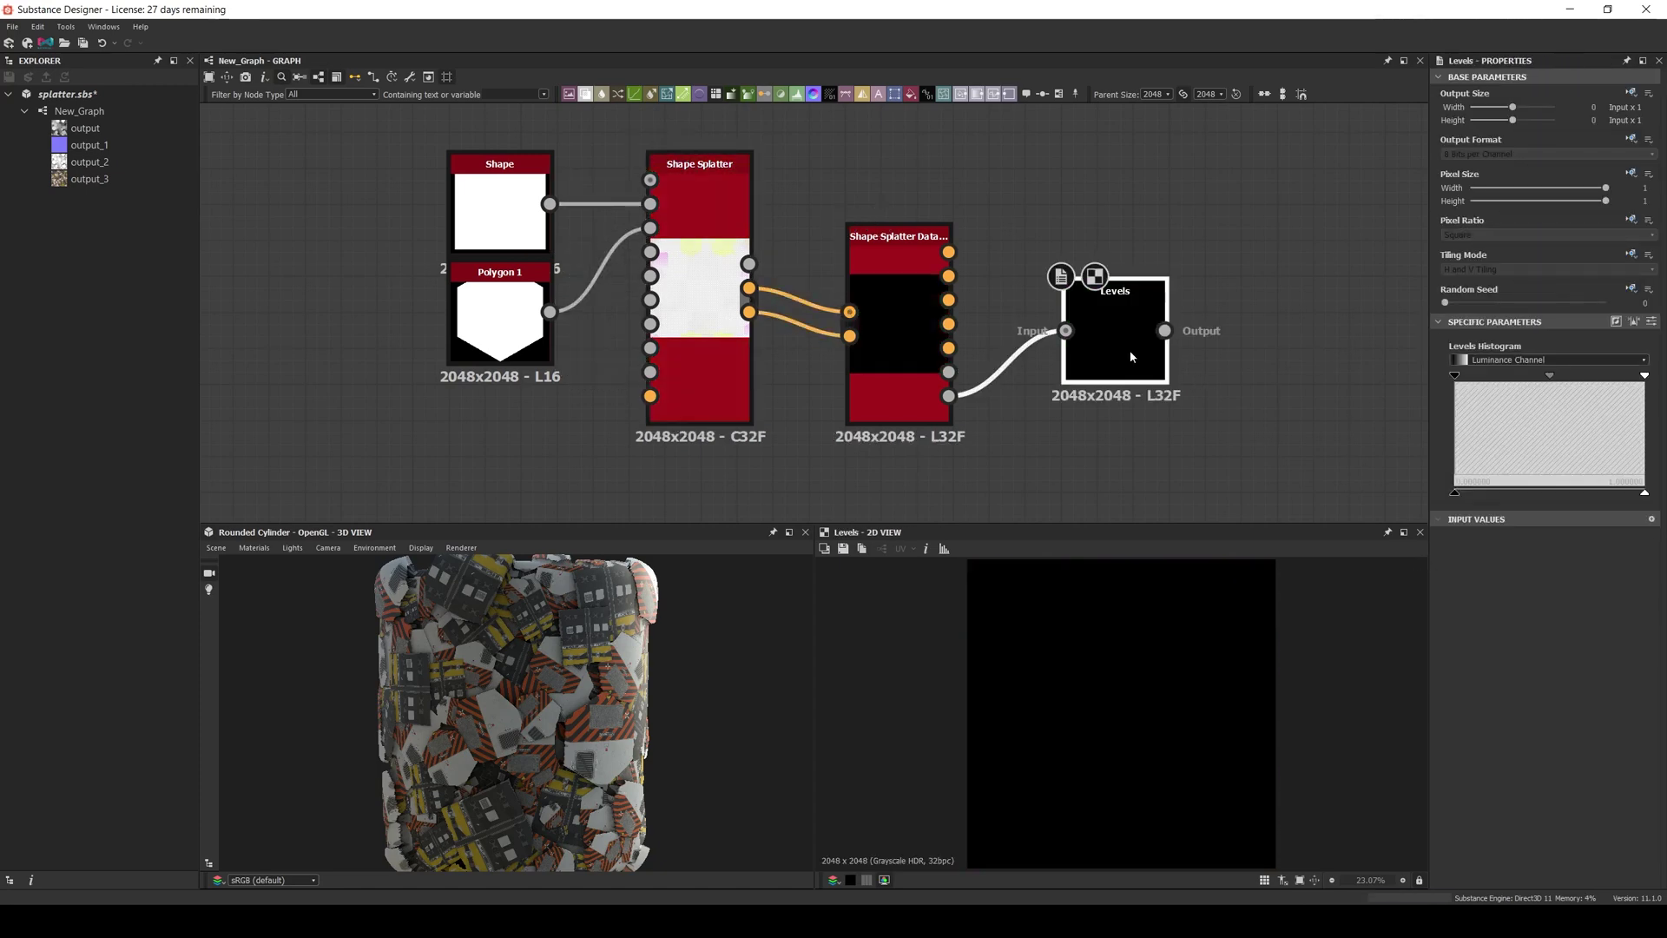
scroll(1126, 652, "down", 1)
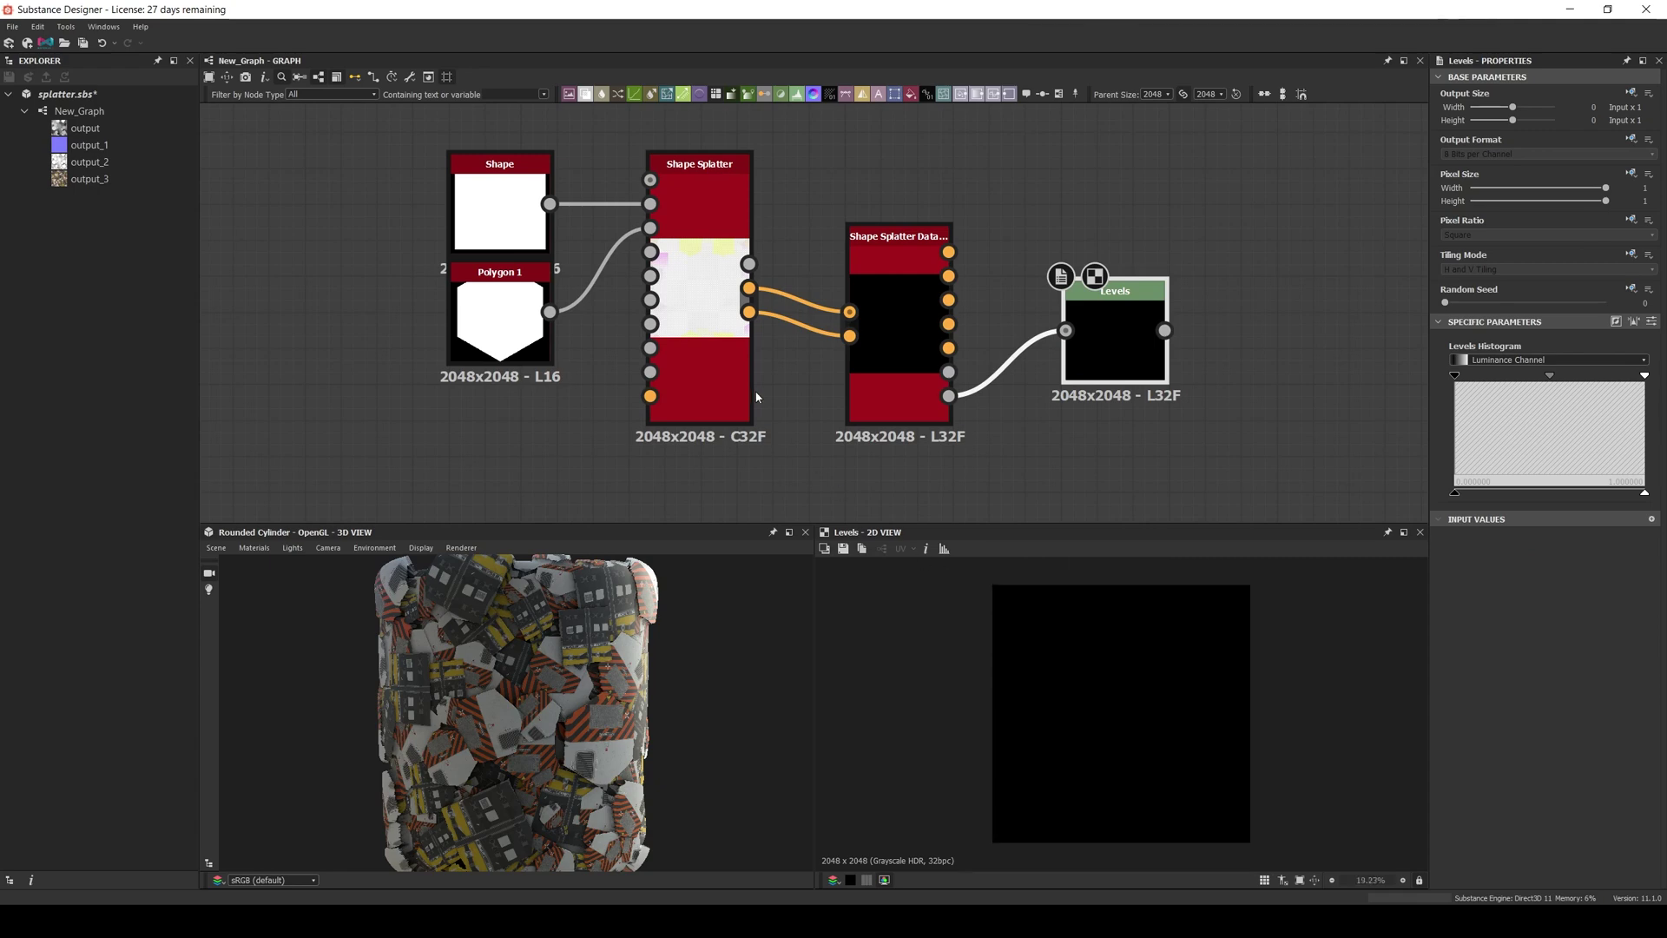
- Restore Rotation Random to 1, then preview the splatter data's Position output
left_click(723, 347)
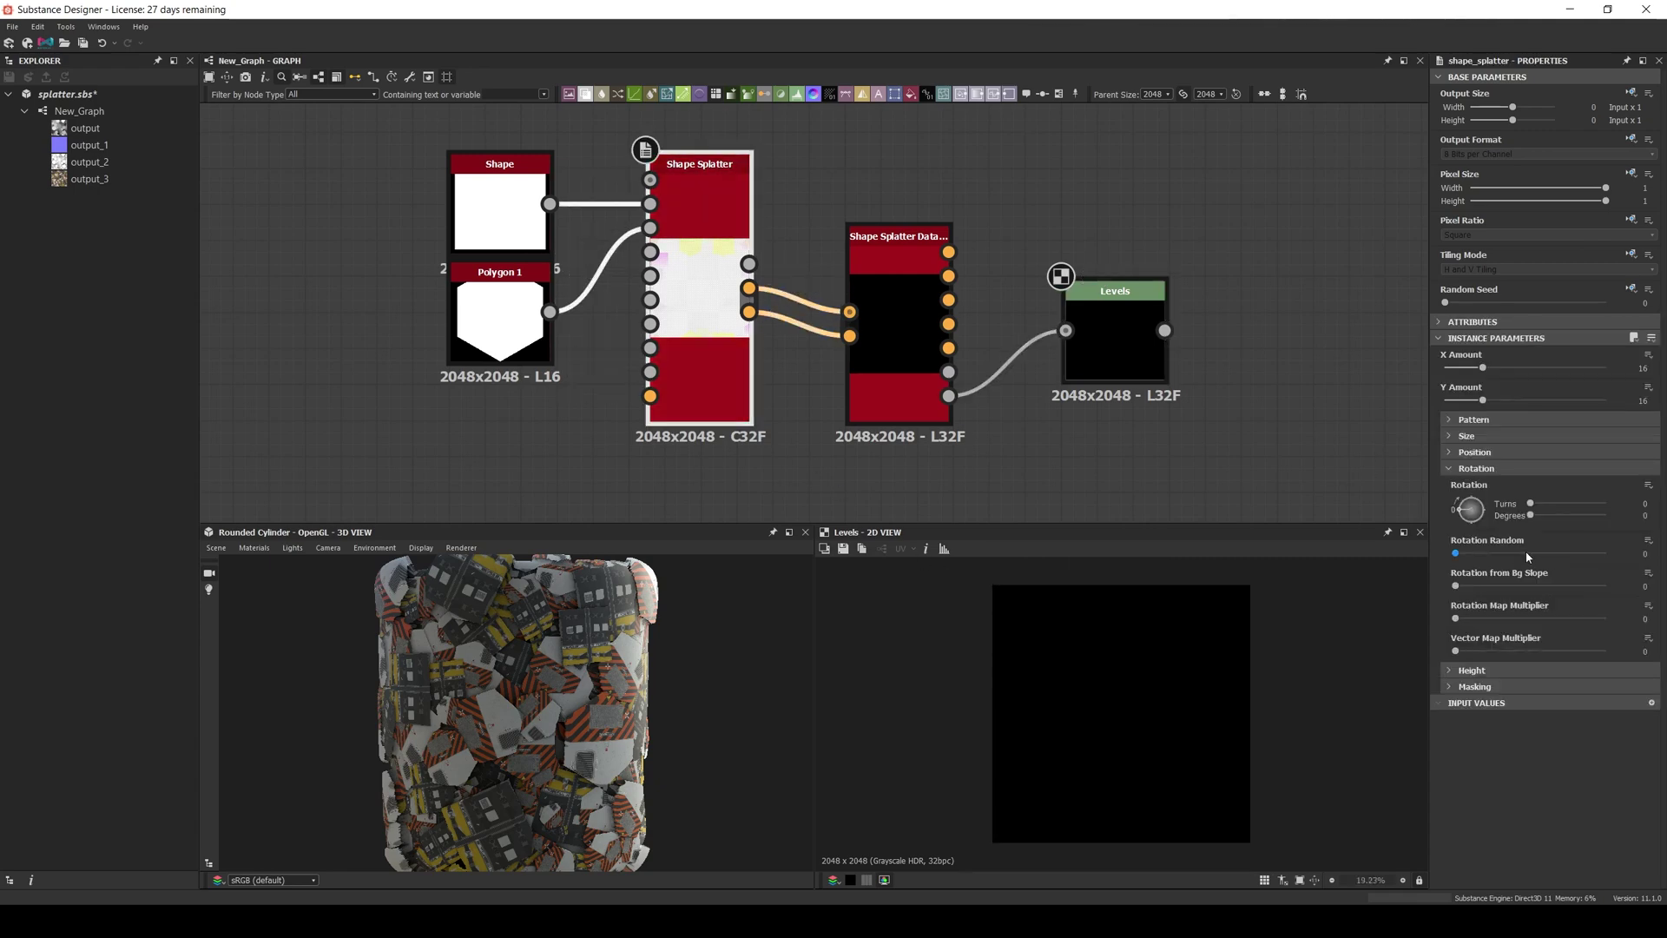
left_click_drag(1527, 553, 1634, 561)
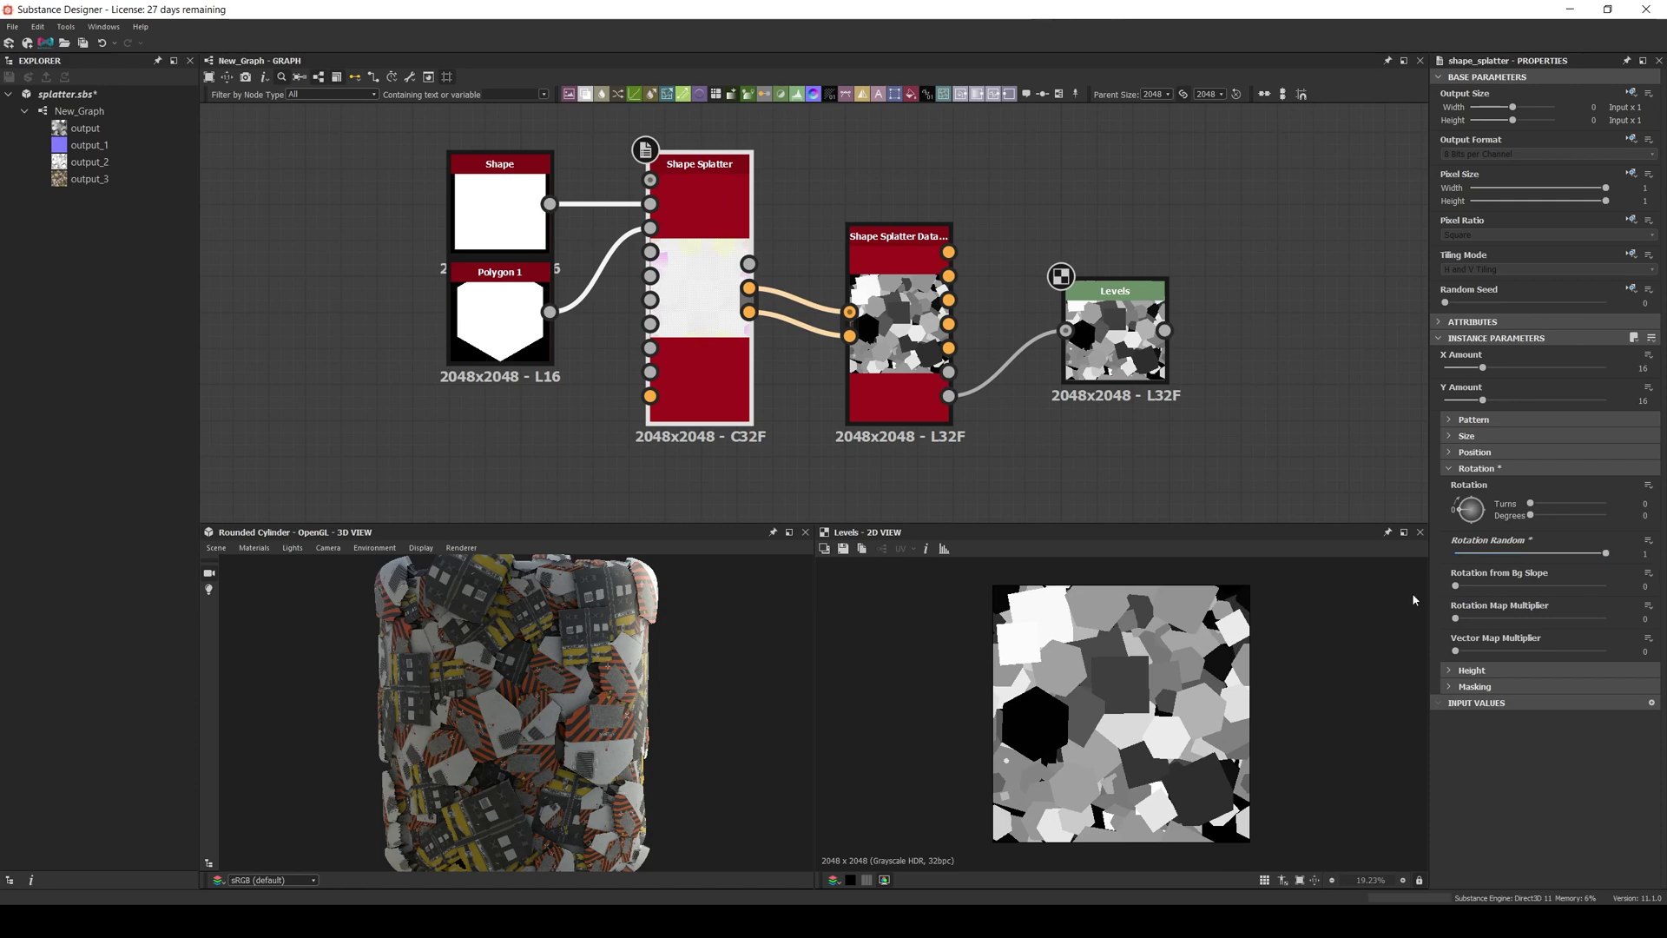
double_click(914, 375)
scroll(914, 376, "up", 2)
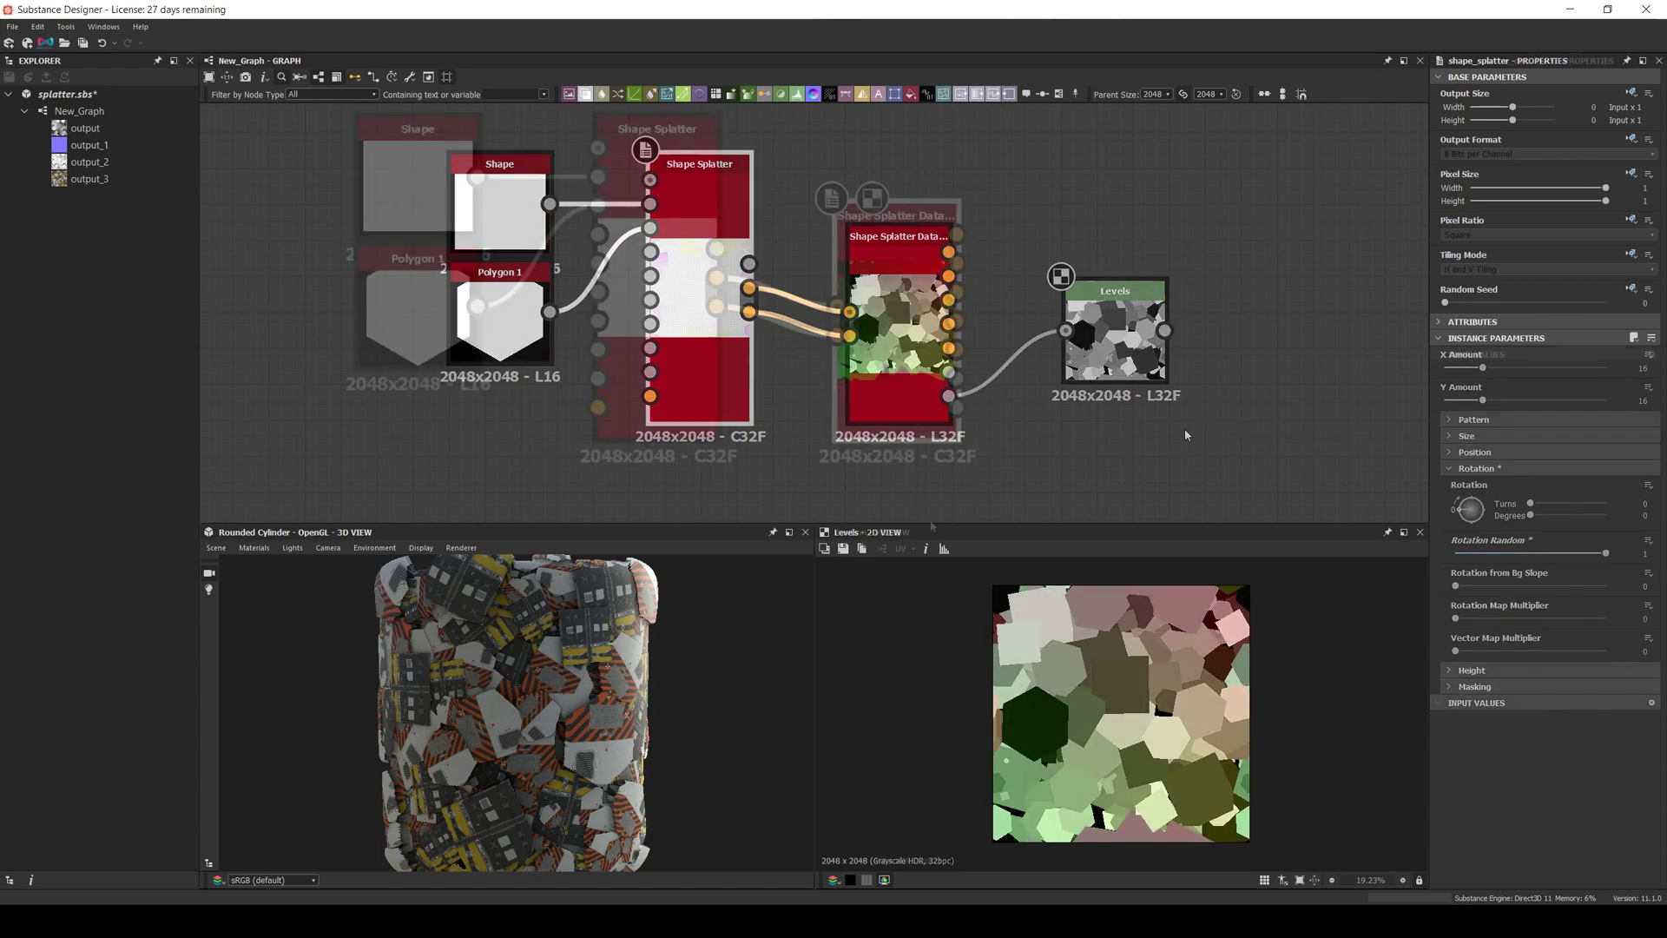